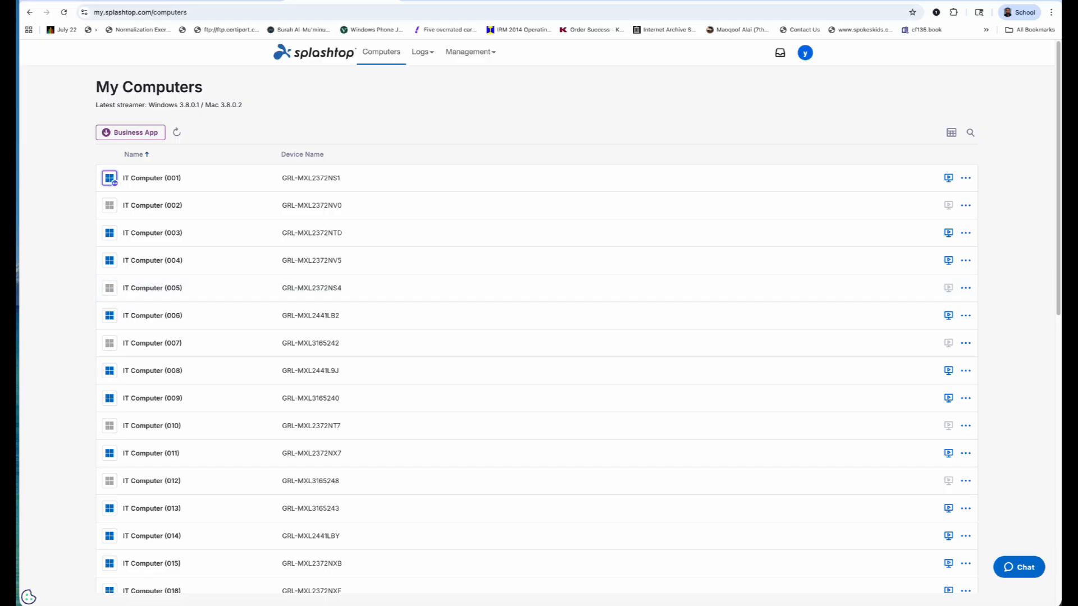
Open Splashtop from the complete list of GTC apps in the OneLogin portal.
{"action": "left_click", "coordinate": [75, 1]}
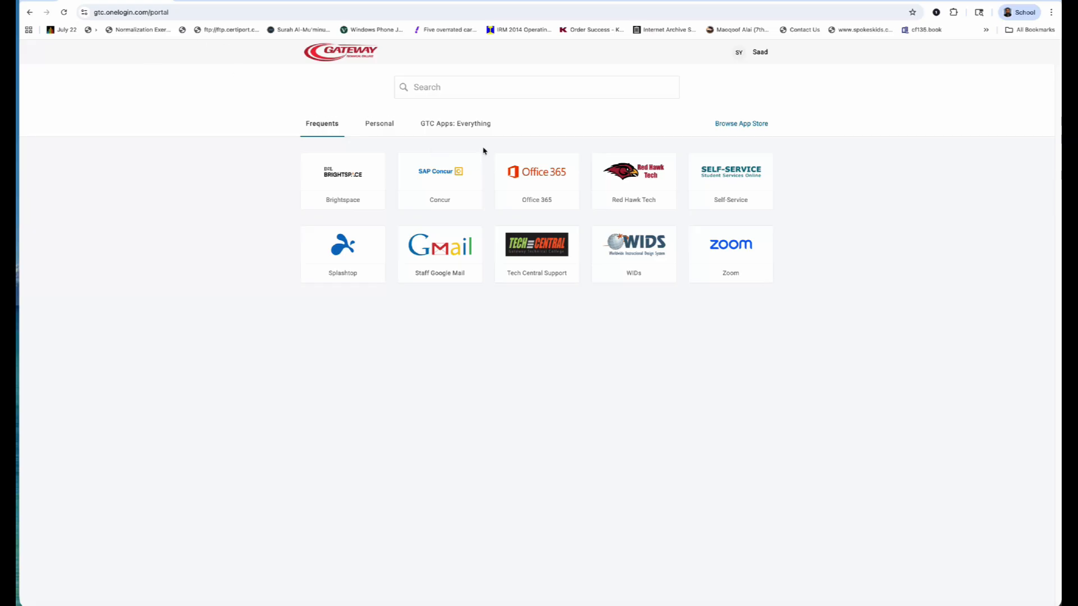
{"action": "left_click", "coordinate": [442, 129]}
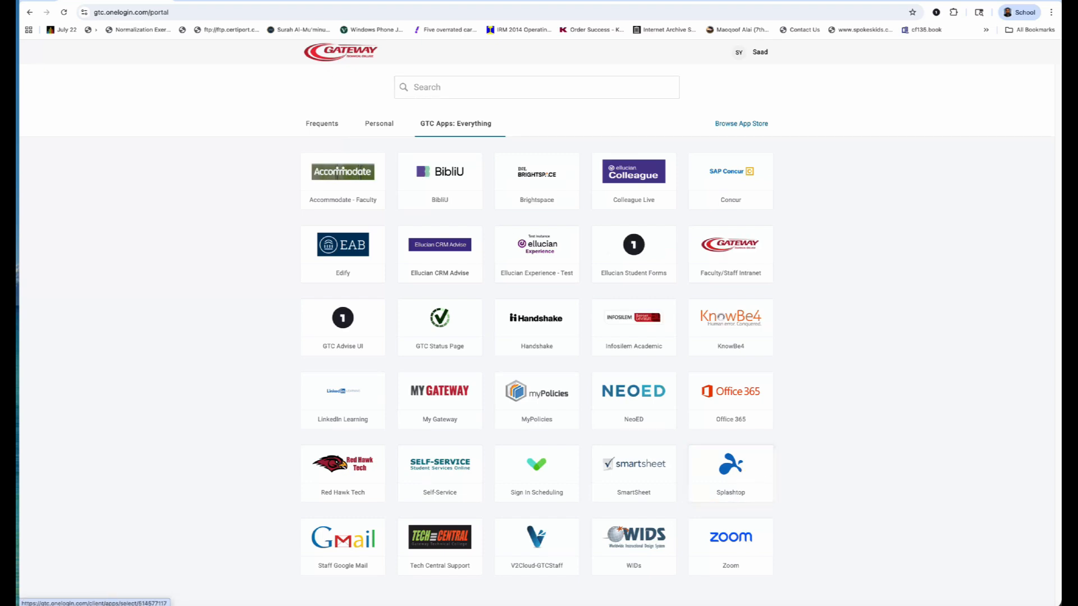
{"action": "left_click", "coordinate": [730, 473]}
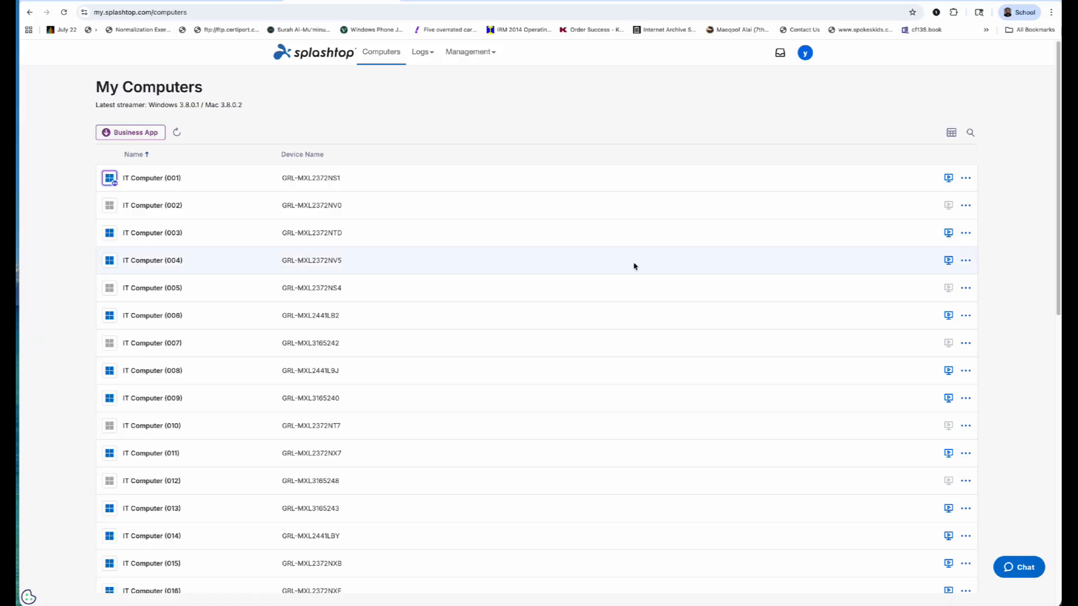
Connect to IT Computer (006) using the Splashtop web app in this browser.
{"action": "mouse_move", "coordinate": [123, 318]}
{"action": "scroll", "coordinate": [722, 316], "scroll_direction": "down", "scroll_amount": 1}
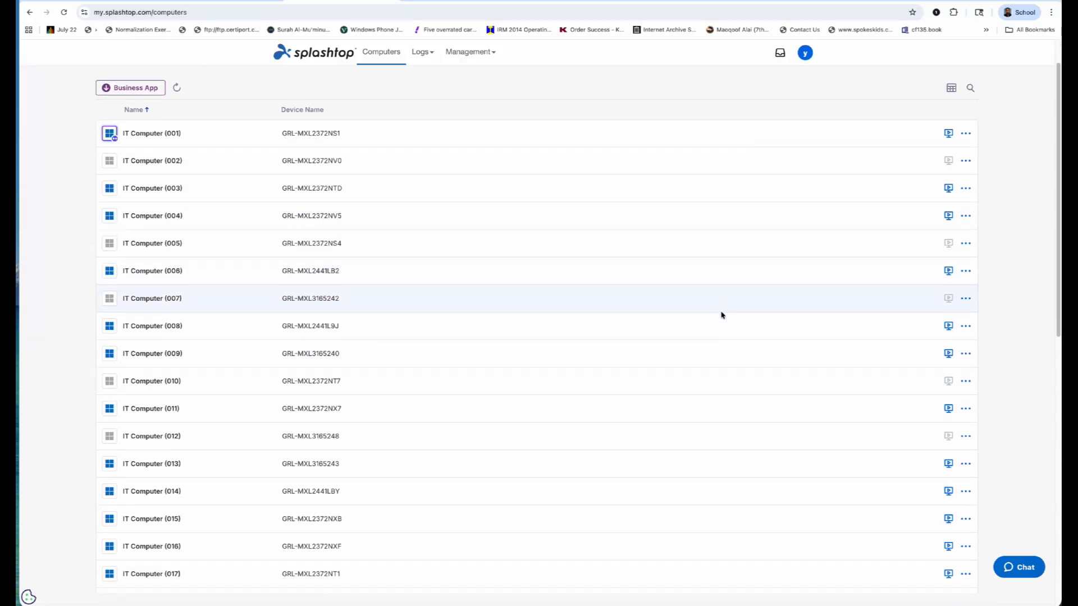
{"action": "left_click", "coordinate": [951, 273]}
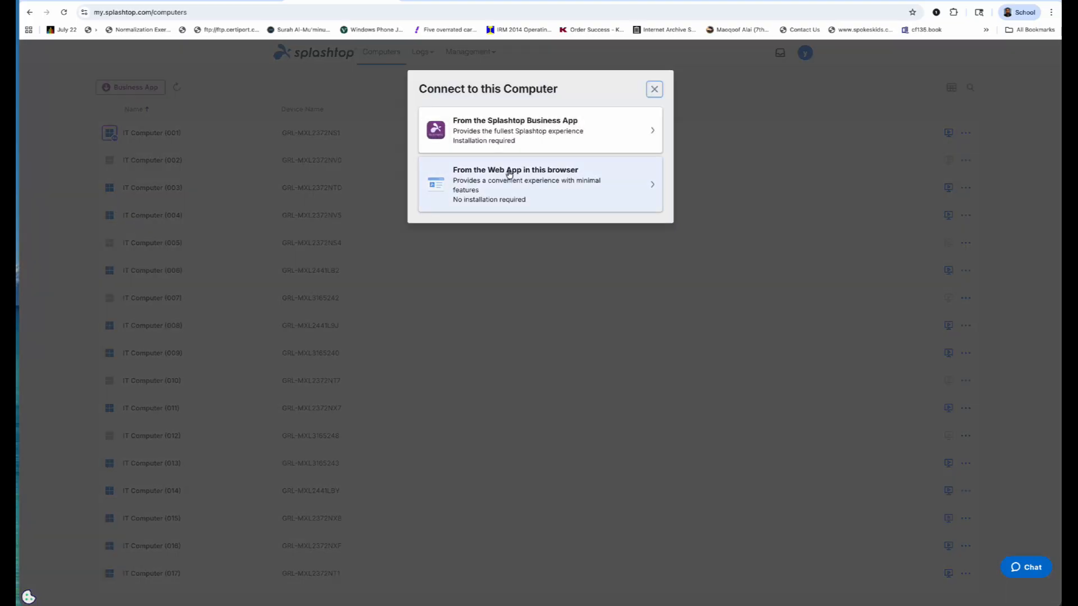
{"action": "left_click", "coordinate": [509, 174]}
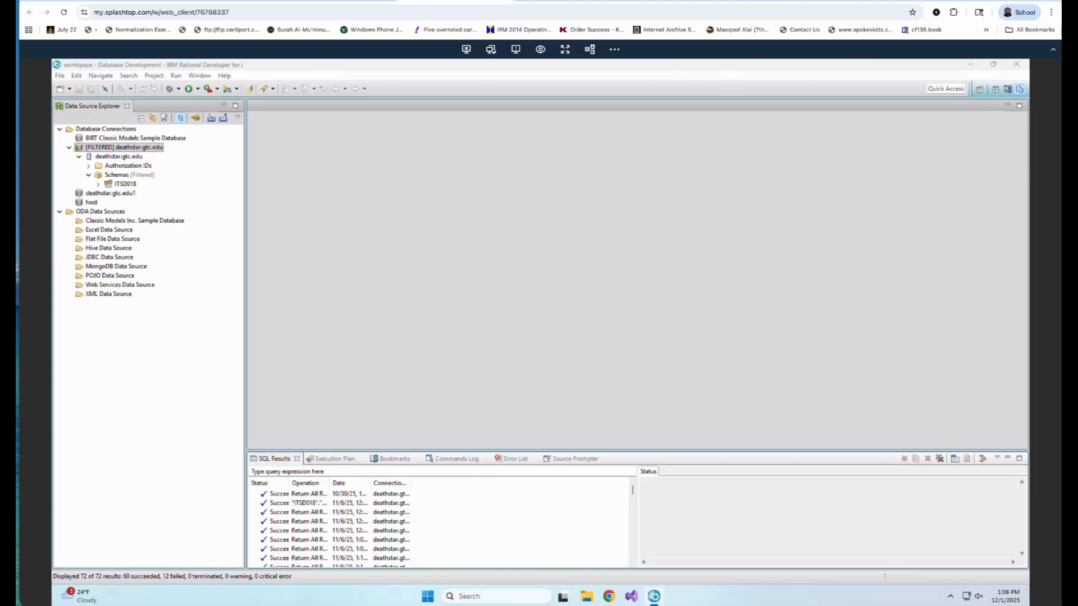
Close IBM Rational Developer on the remote computer and launch Microsoft Access.
{"action": "left_click", "coordinate": [1017, 64]}
{"action": "left_click", "coordinate": [593, 335]}
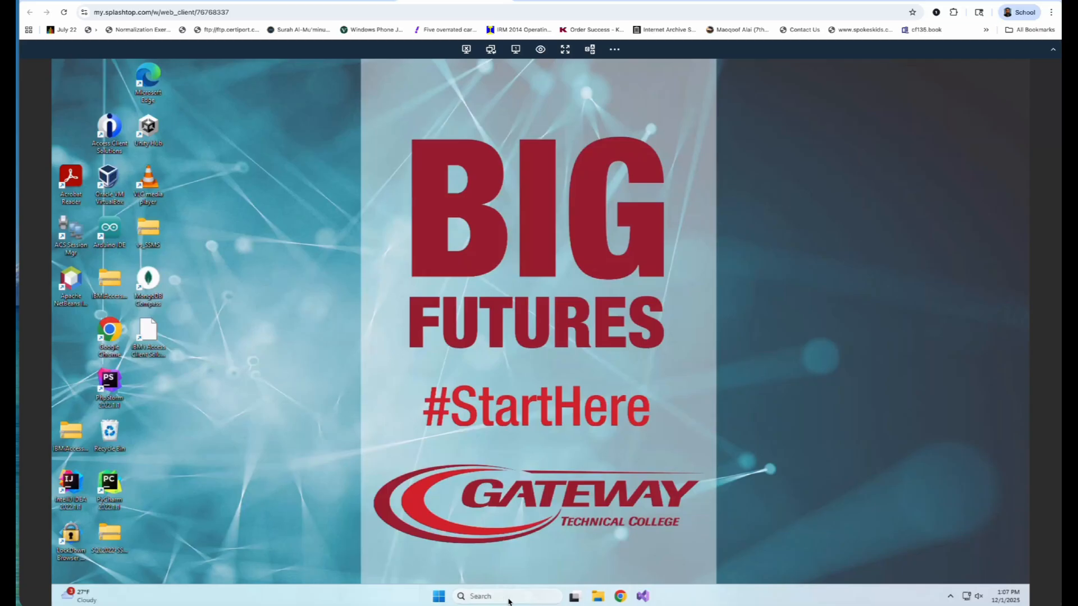
{"action": "left_click", "coordinate": [472, 597]}
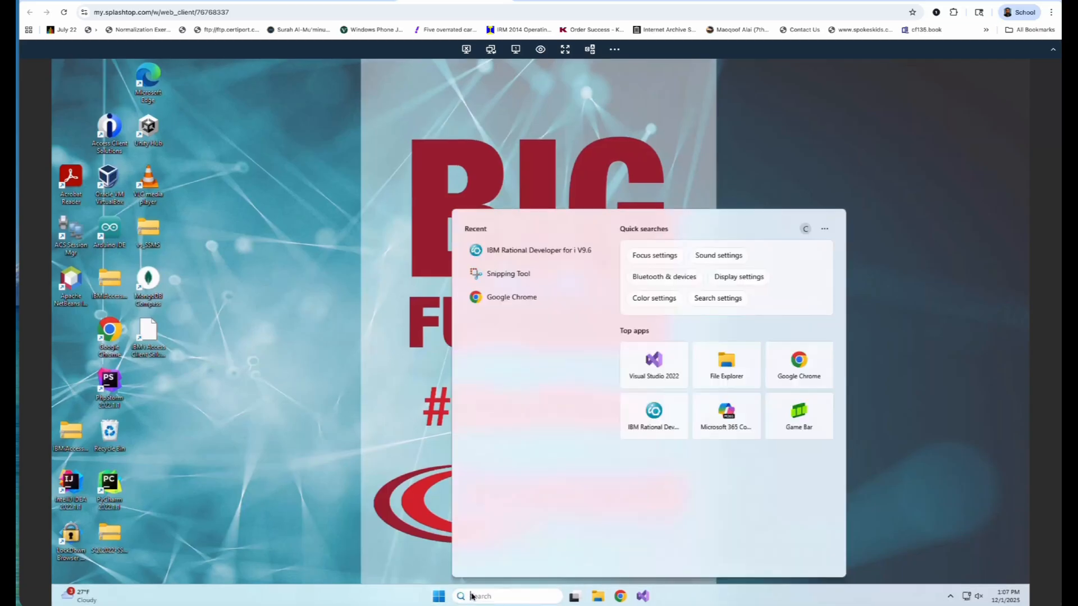
{"action": "type", "text": "access"}
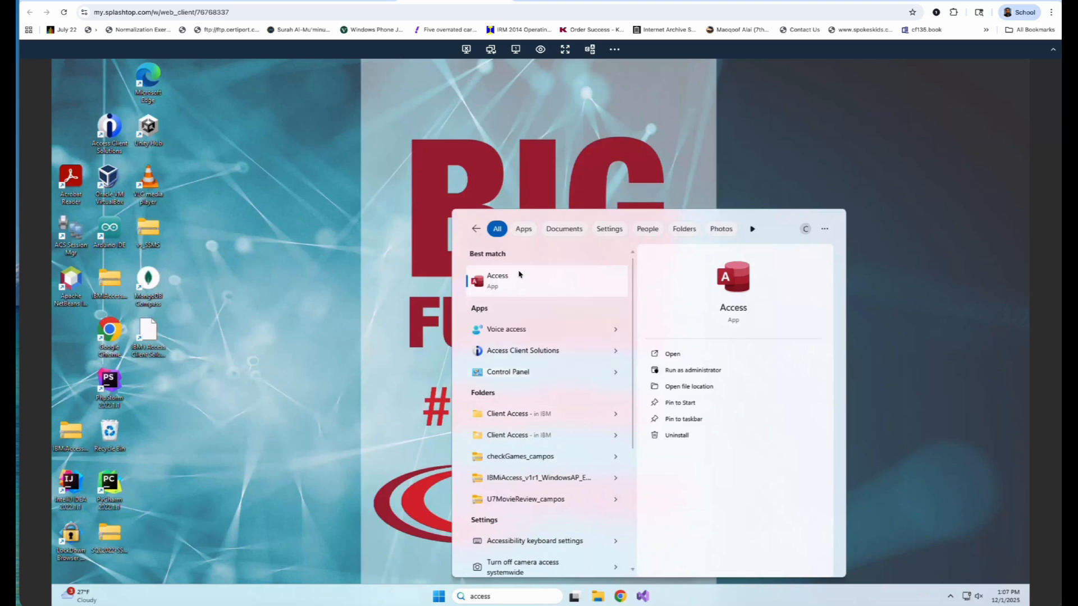
{"action": "left_click", "coordinate": [515, 285]}
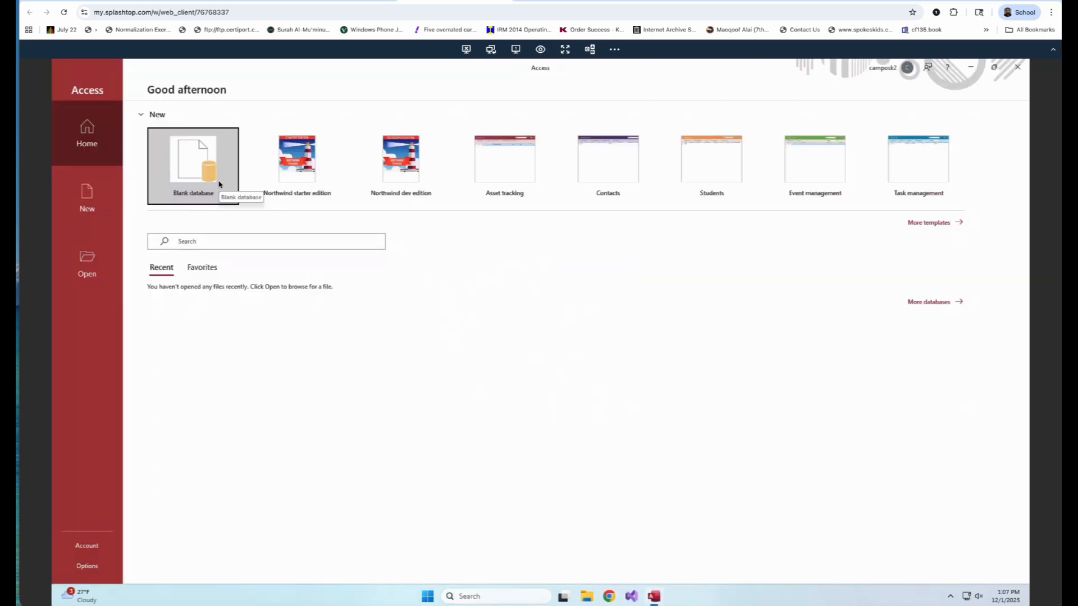
Create a blank Access database named Week13.
{"action": "left_click", "coordinate": [192, 163]}
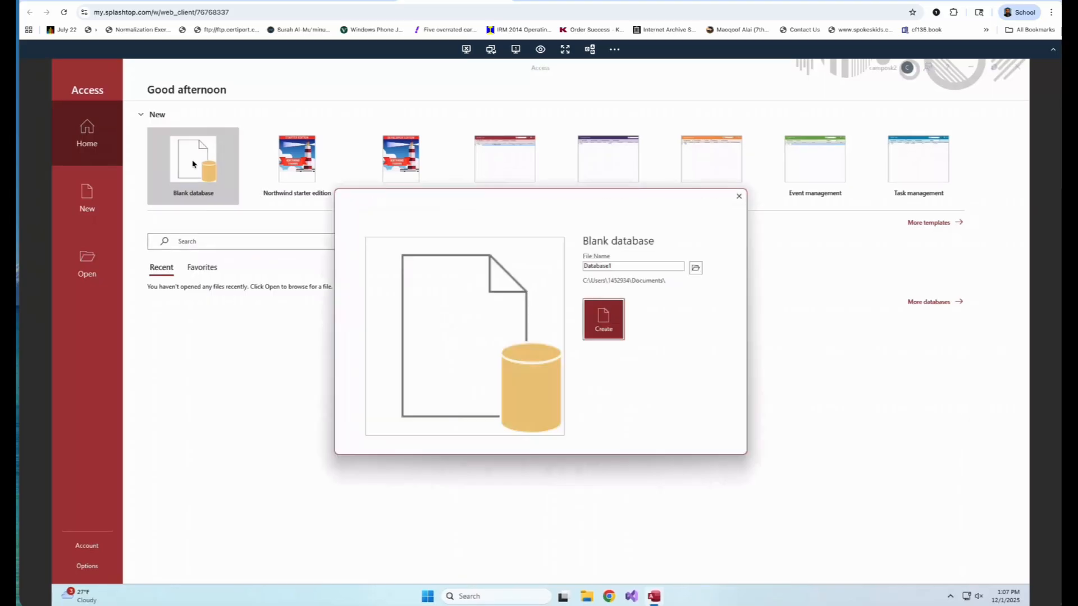
{"action": "left_click_drag", "start_coordinate": [630, 268], "coordinate": [571, 267]}
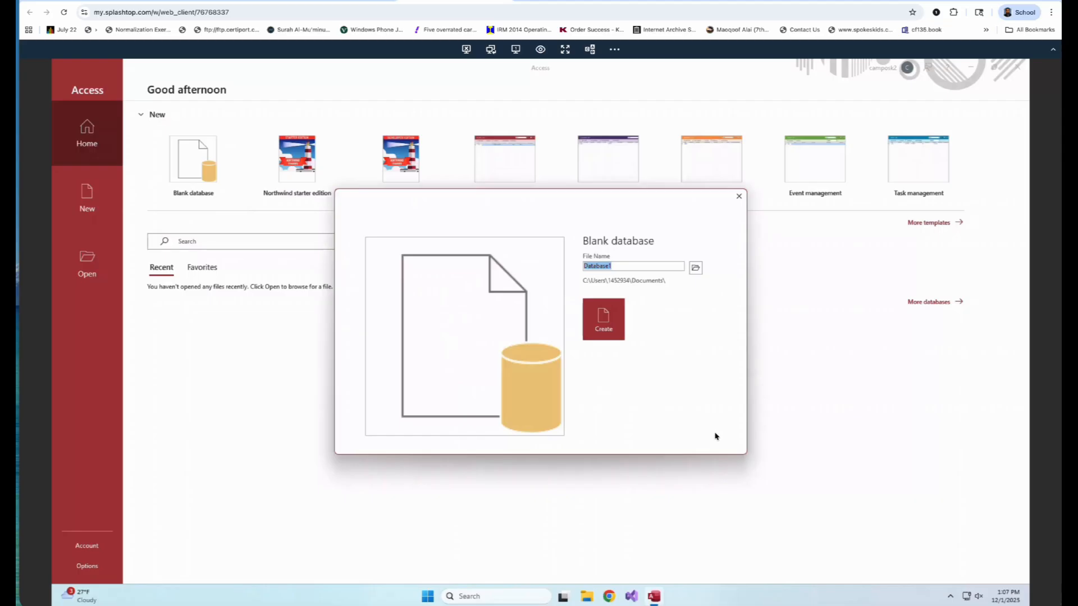
{"action": "type", "text": "Week13"}
{"action": "left_click", "coordinate": [612, 333]}
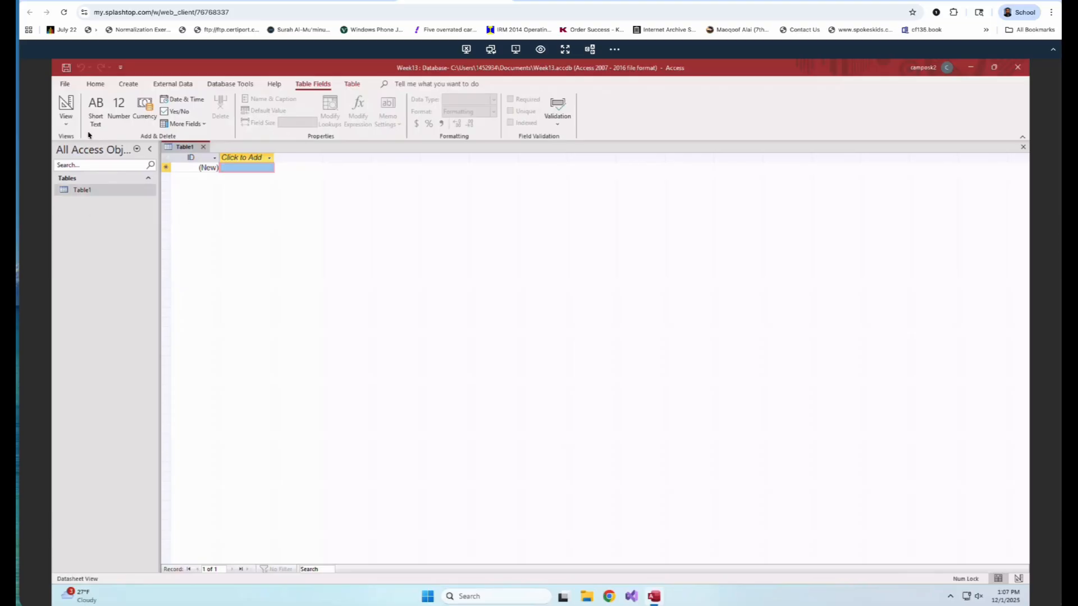
Add a second blank table to the Week13 database, dismissing the SQL editor tip.
{"action": "left_click", "coordinate": [92, 191]}
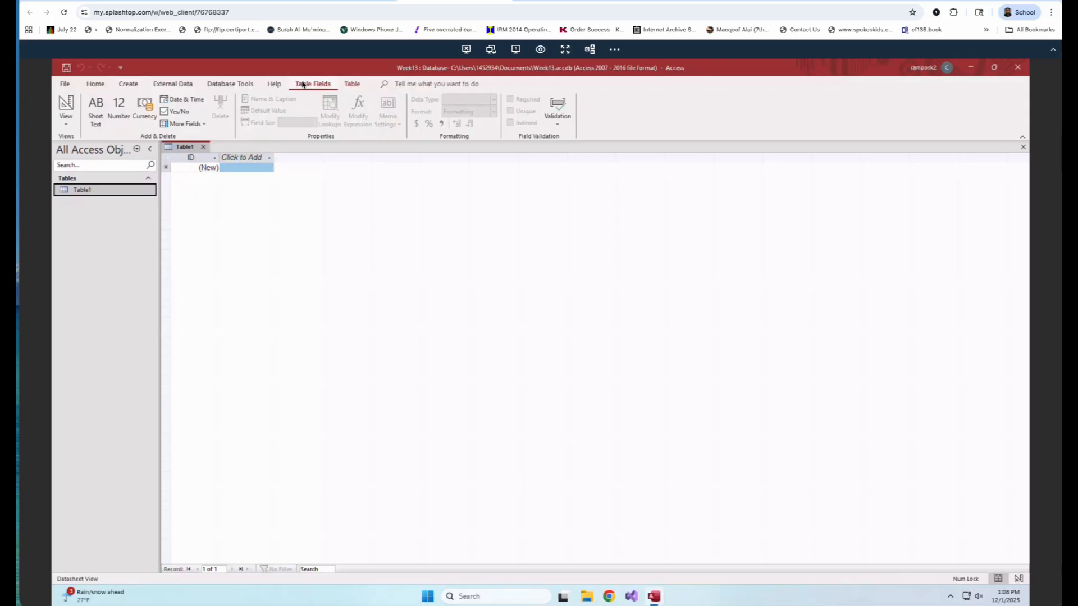
{"action": "left_click", "coordinate": [125, 88]}
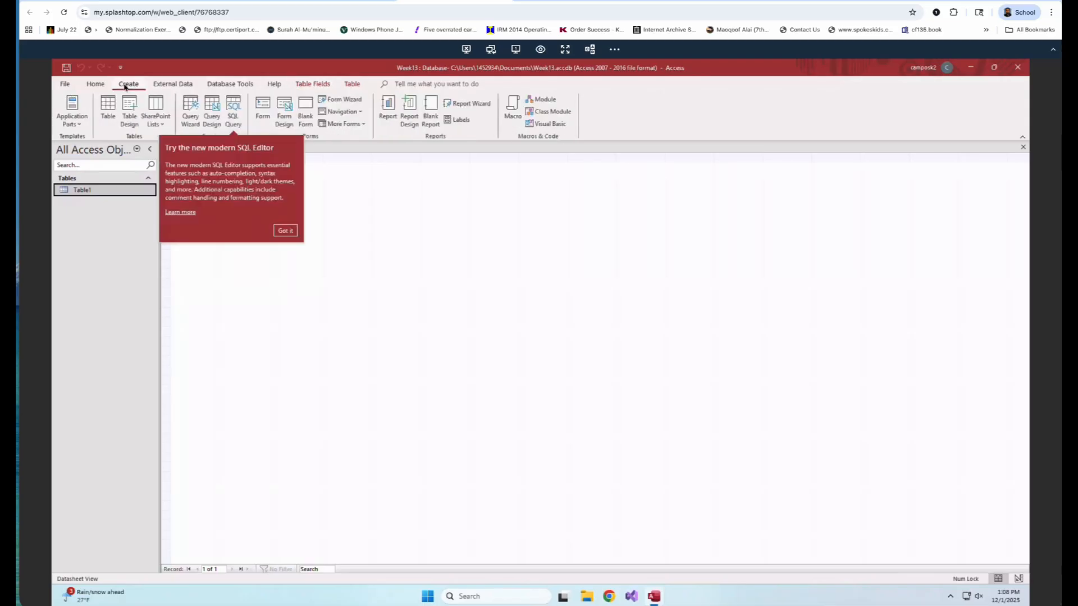
{"action": "left_click", "coordinate": [285, 231]}
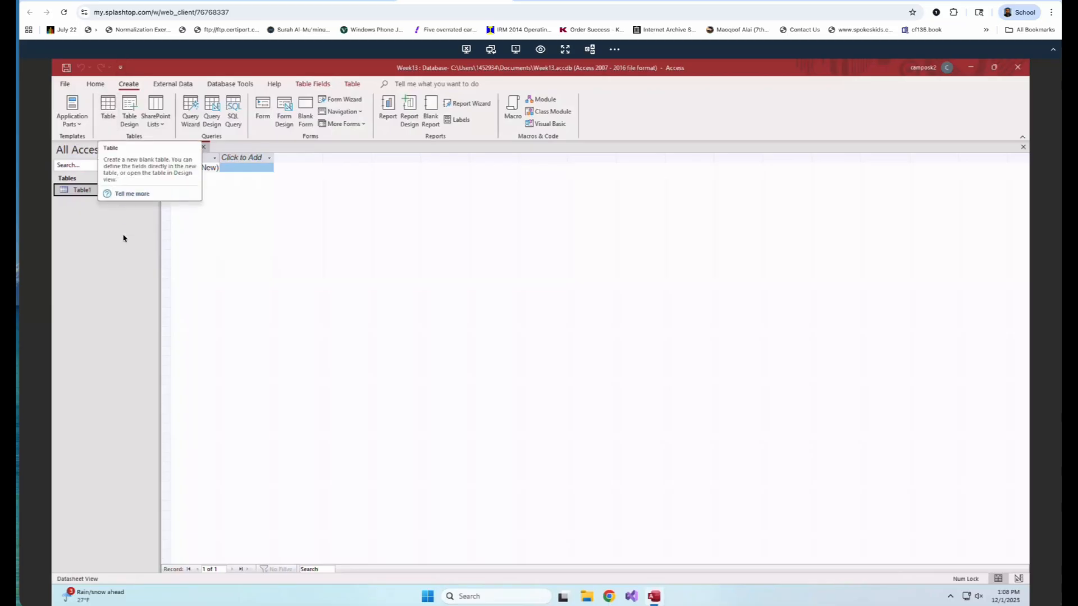
{"action": "left_click", "coordinate": [116, 107]}
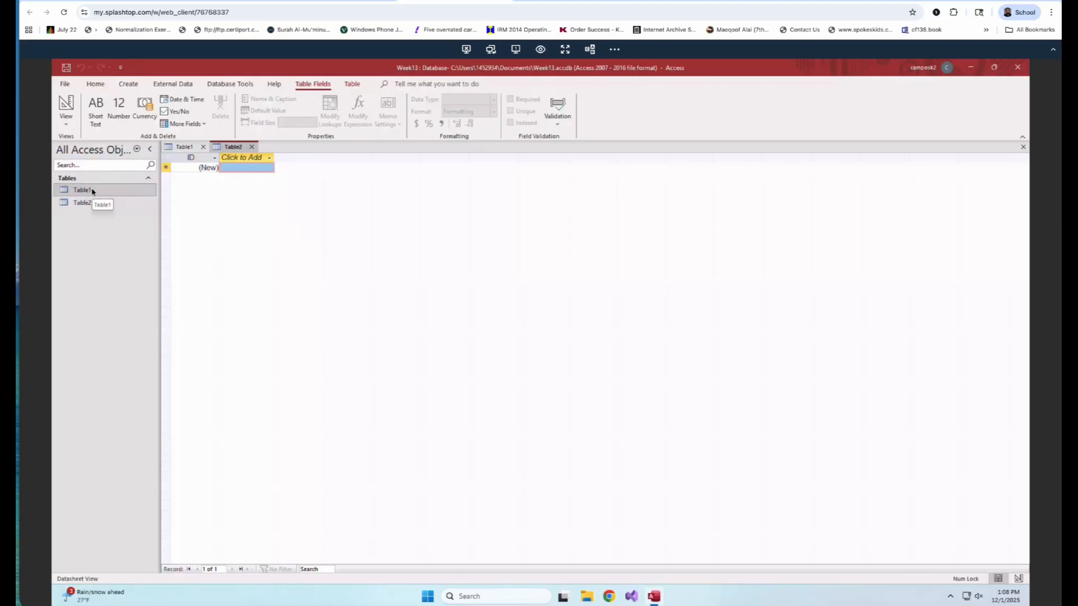
Try to delete Table2, and discard the unsaved table by closing it.
{"action": "right_click", "coordinate": [81, 206]}
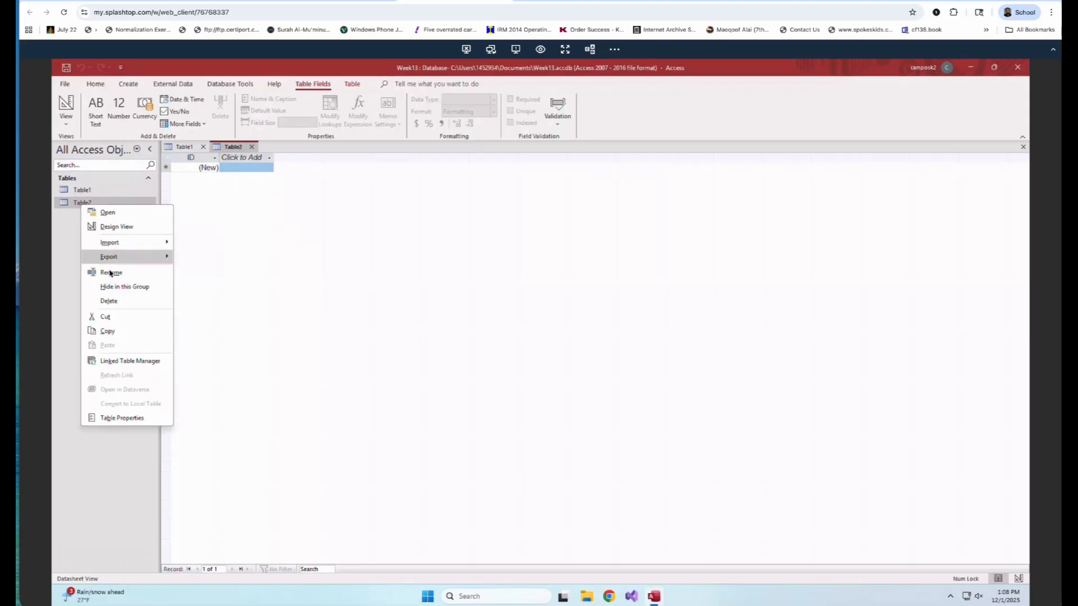
{"action": "left_click", "coordinate": [109, 302]}
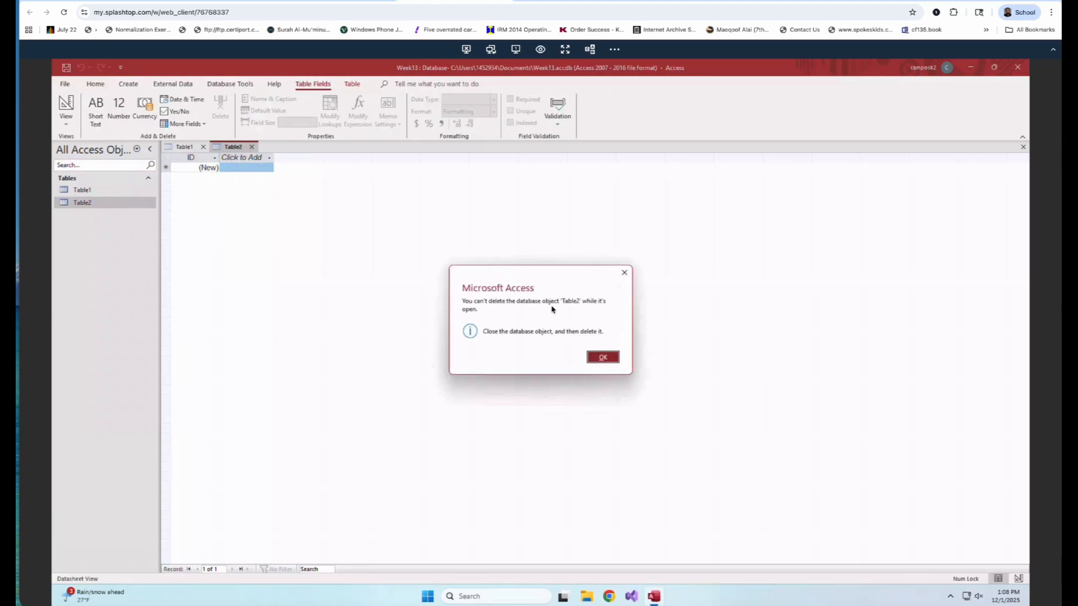
{"action": "left_click", "coordinate": [600, 356]}
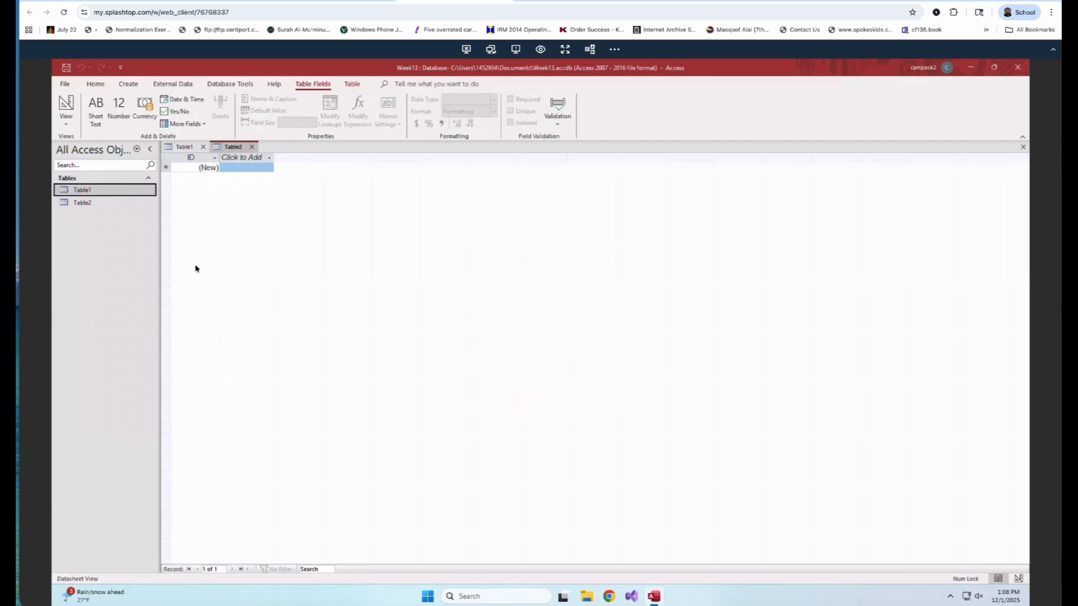
{"action": "left_click", "coordinate": [252, 148]}
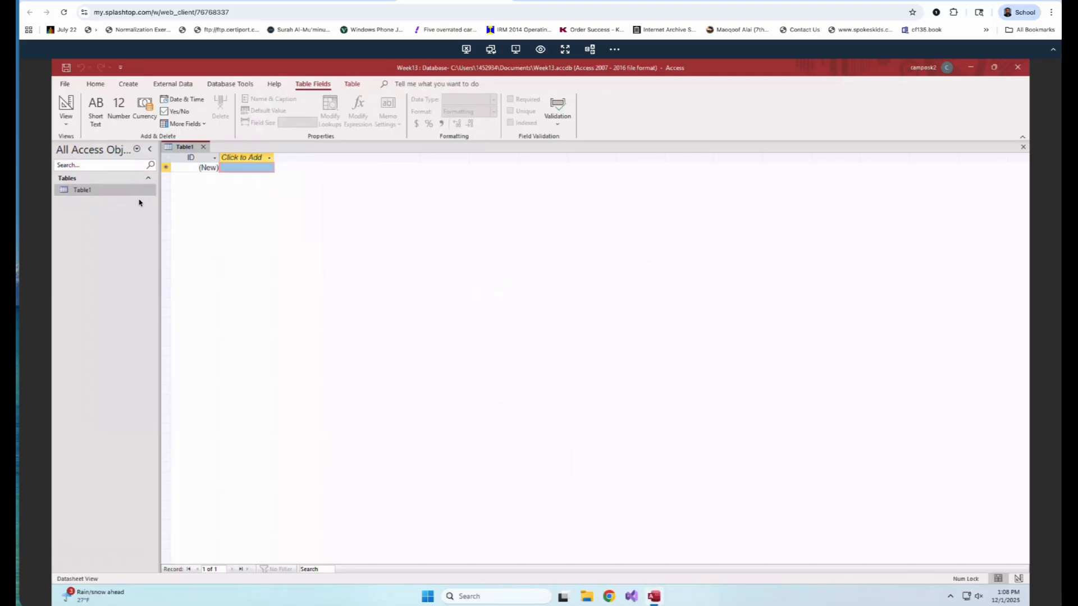
Switch Table1 to Design View, saving the table under the name Students.
{"action": "left_click", "coordinate": [114, 194]}
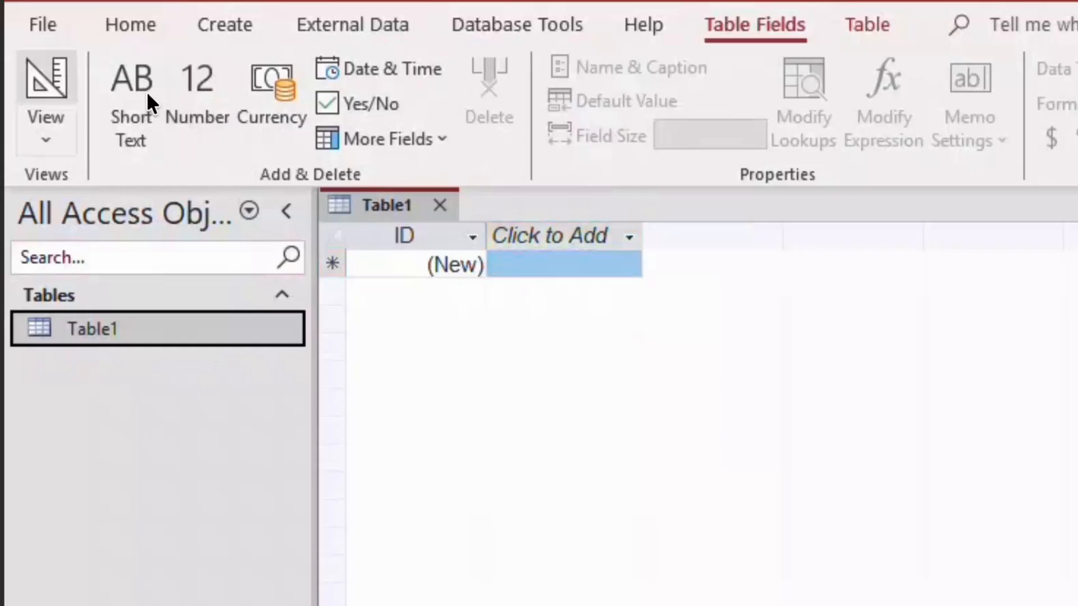
{"action": "left_click", "coordinate": [62, 84]}
{"action": "left_click", "coordinate": [54, 119]}
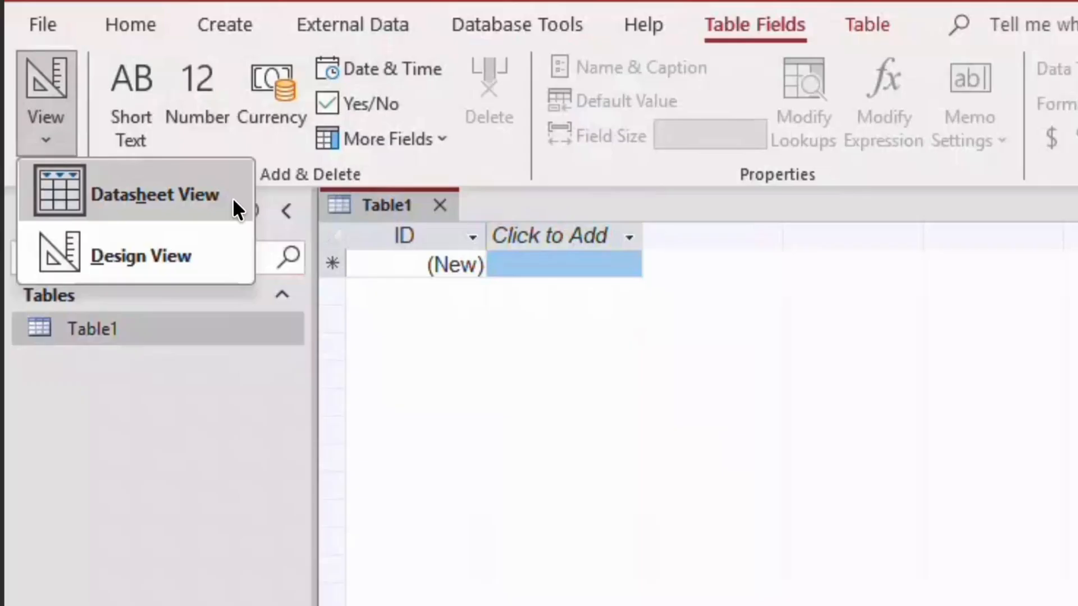
{"action": "left_click", "coordinate": [115, 263]}
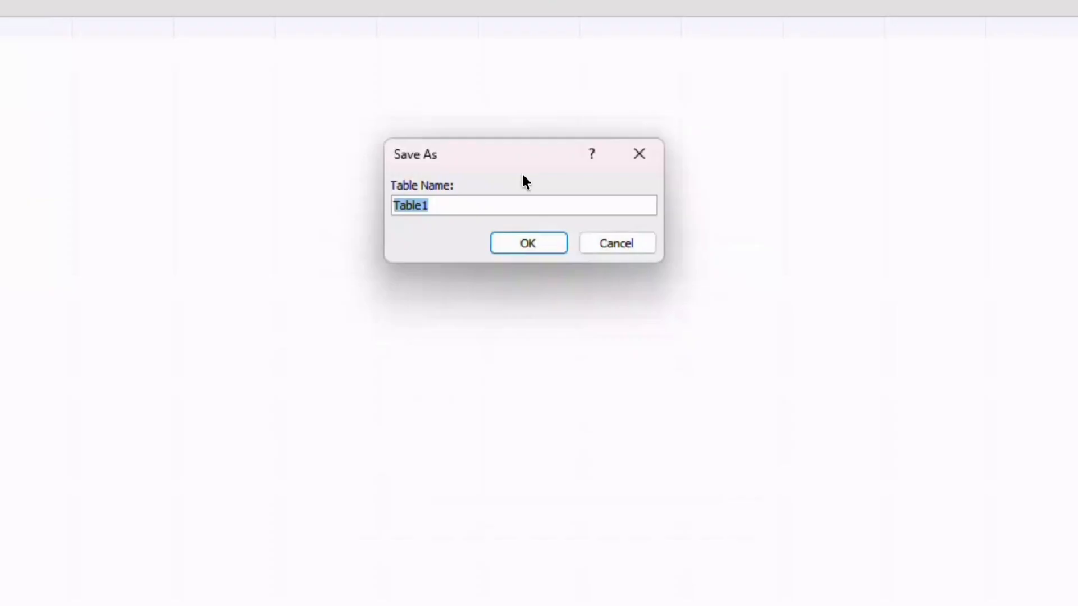
{"action": "type", "text": "Students"}
{"action": "left_click", "coordinate": [535, 242]}
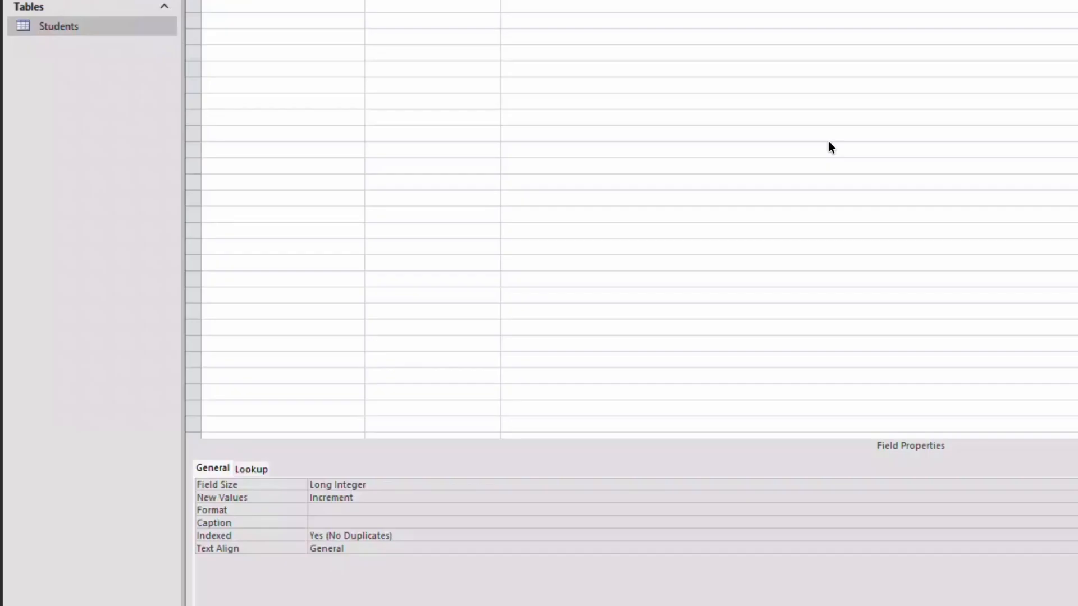
Set the primary key field's data type to Short Text with a field size of 6.
{"action": "left_click", "coordinate": [496, 1]}
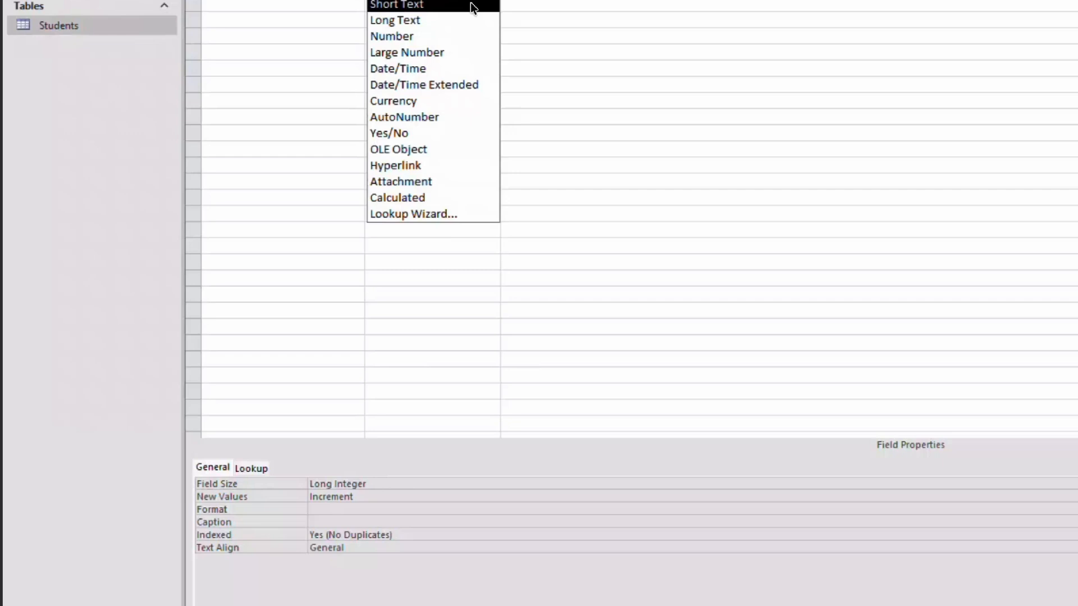
{"action": "left_click", "coordinate": [470, 5]}
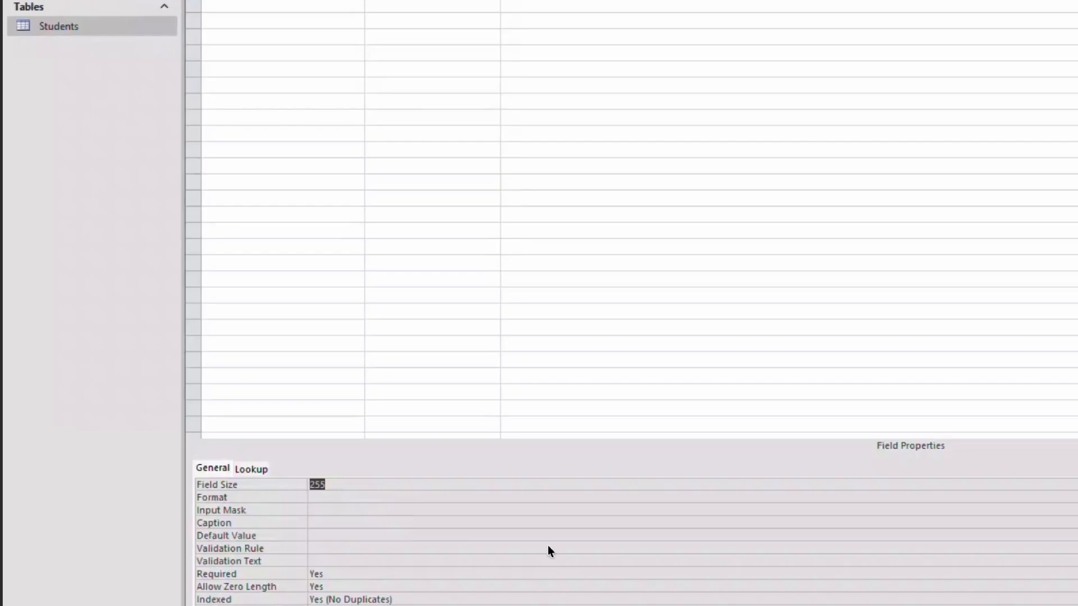
{"action": "type", "text": "6"}
Add a StudentFirstName field to the Students table as Short Text with a field size of 25.
{"action": "left_click", "coordinate": [336, 7]}
{"action": "type", "text": "St"}
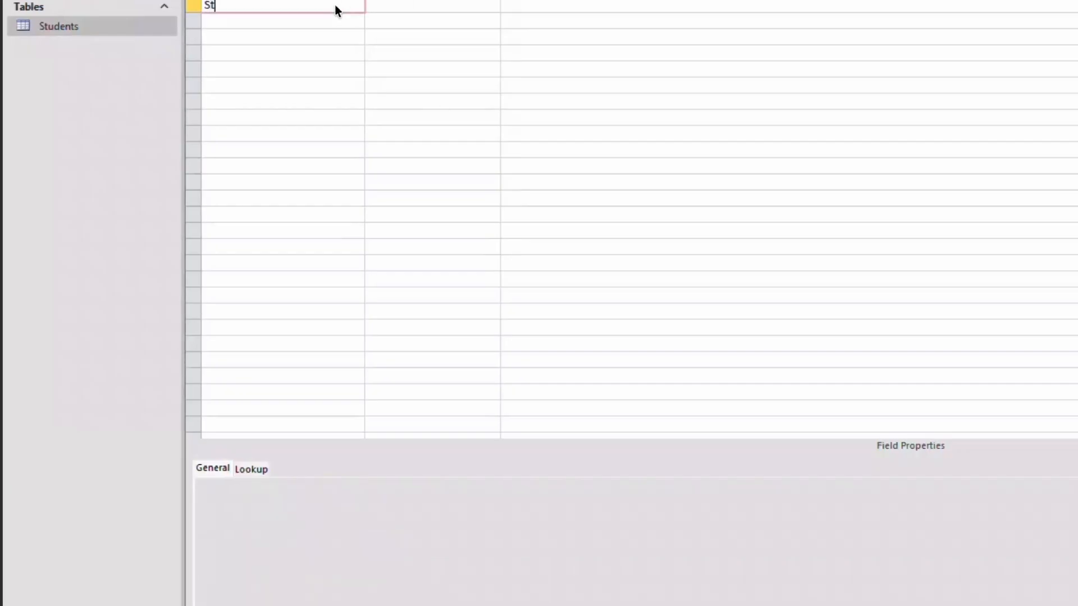
{"action": "type", "text": "udentFirstNam"}
{"action": "key", "text": "Tab"}
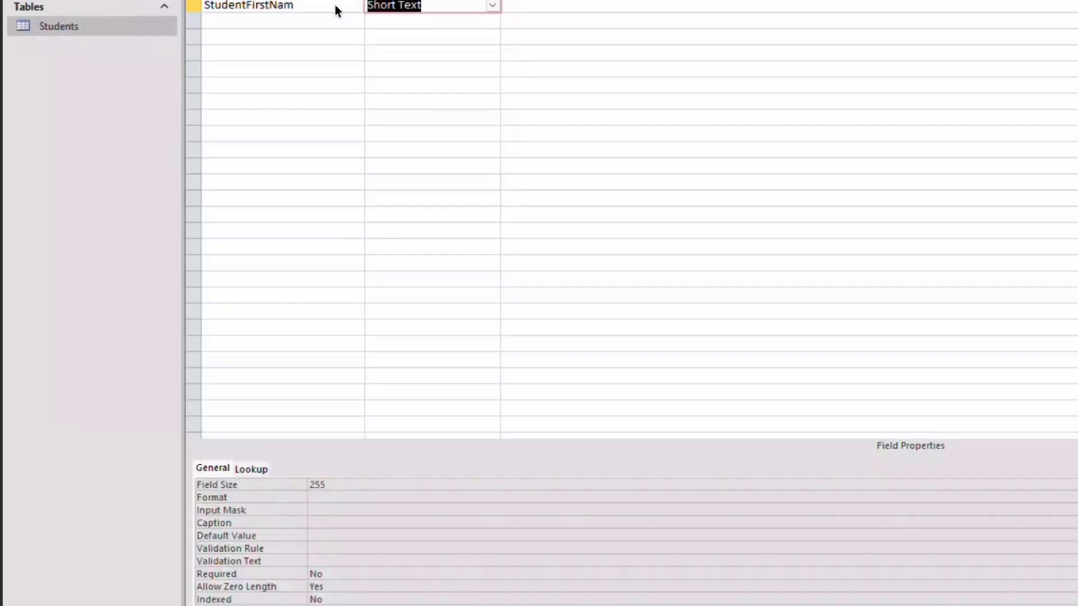
{"action": "key", "text": "shift+Tab"}
{"action": "left_click", "coordinate": [340, 10]}
{"action": "type", "text": "e"}
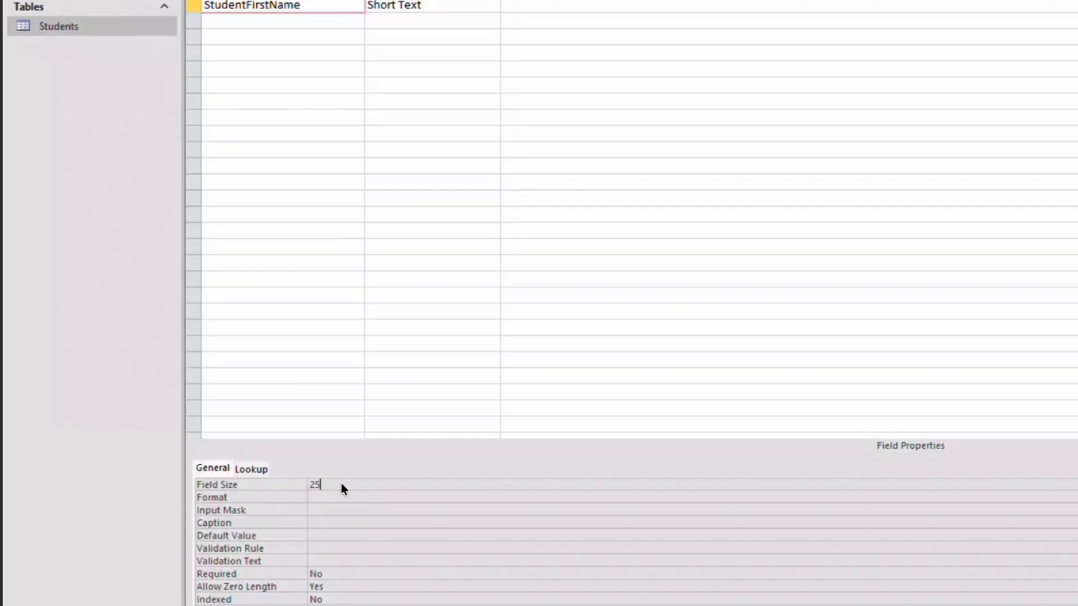
Add a StudentLastName field as Short Text with a field size of 25.
{"action": "left_click", "coordinate": [298, 25]}
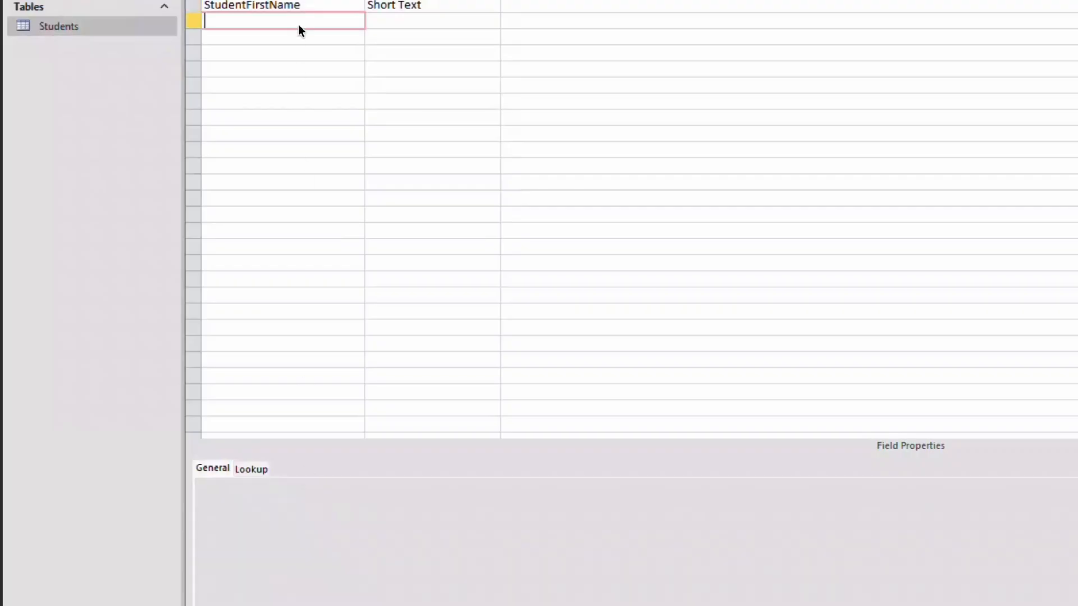
{"action": "type", "text": "StudentLastName"}
{"action": "key", "text": "Tab"}
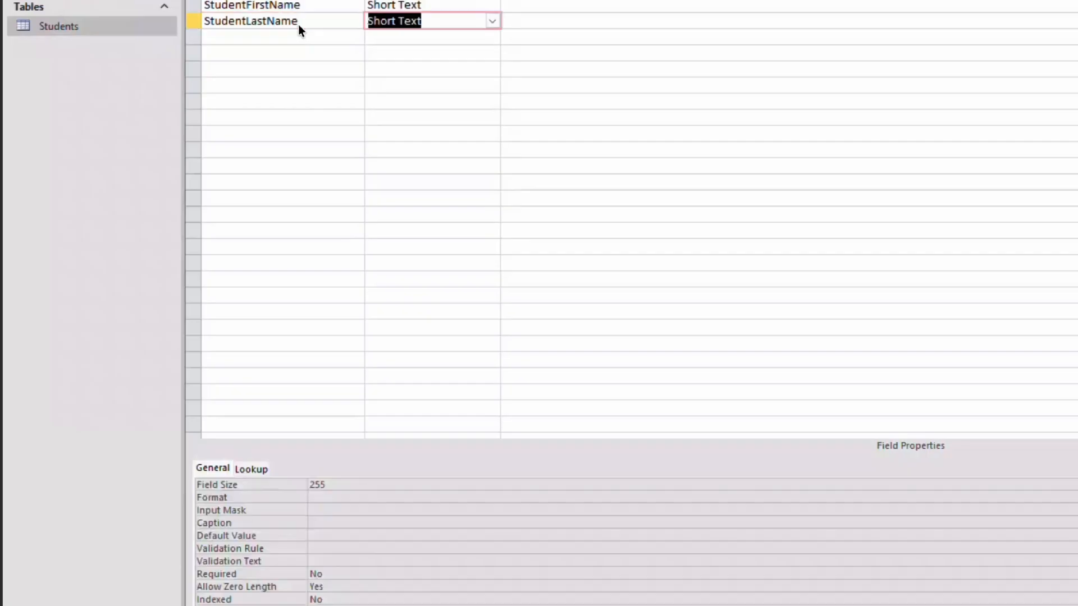
{"action": "left_click", "coordinate": [372, 482]}
{"action": "key", "text": "BackSpace"}
{"action": "key", "text": "Tab"}
Add a GPA field below StudentLastName in the Students table with the Number data type.
{"action": "left_click", "coordinate": [275, 37]}
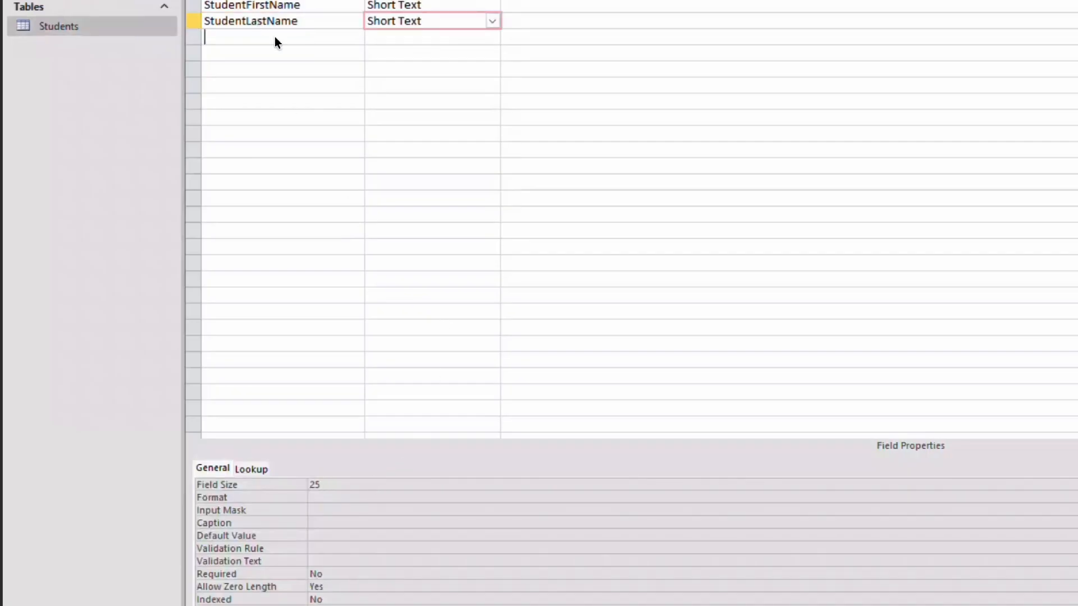
{"action": "type", "text": "GPA"}
{"action": "key", "text": "Tab"}
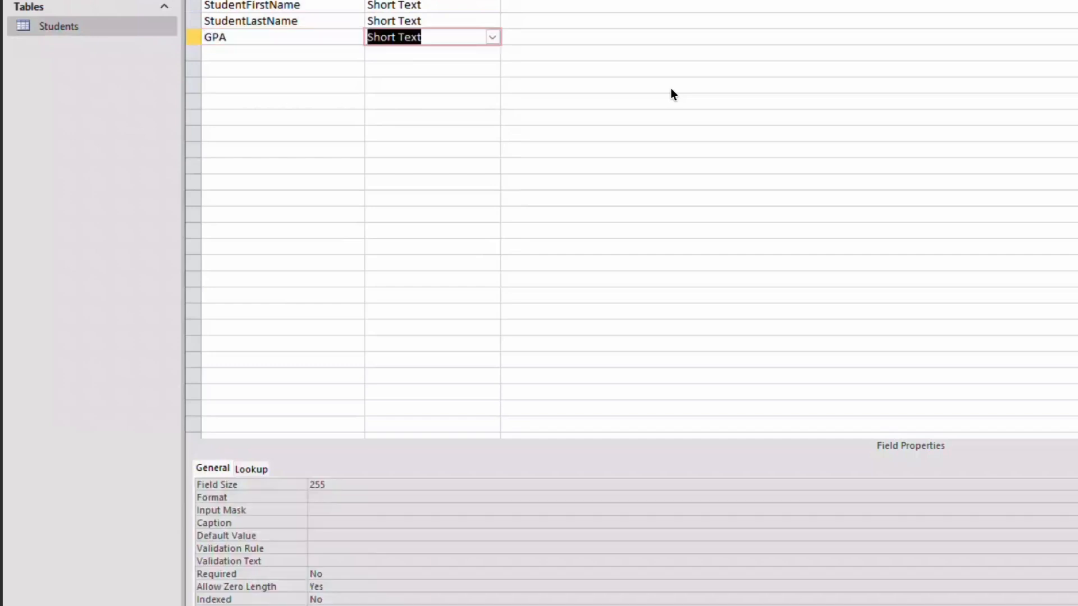
{"action": "left_click", "coordinate": [492, 37]}
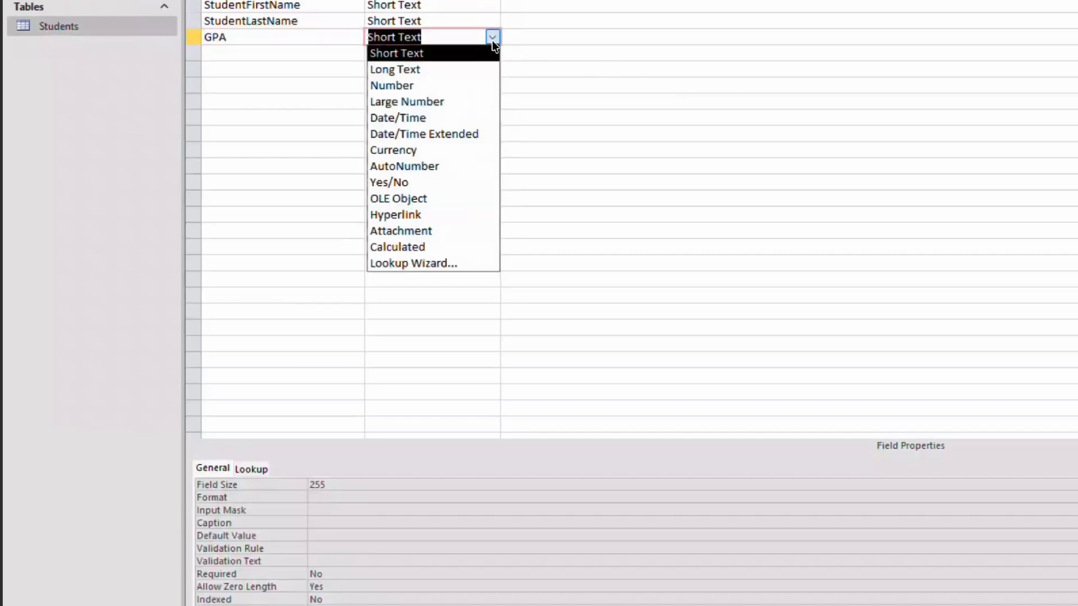
{"action": "left_click", "coordinate": [473, 86]}
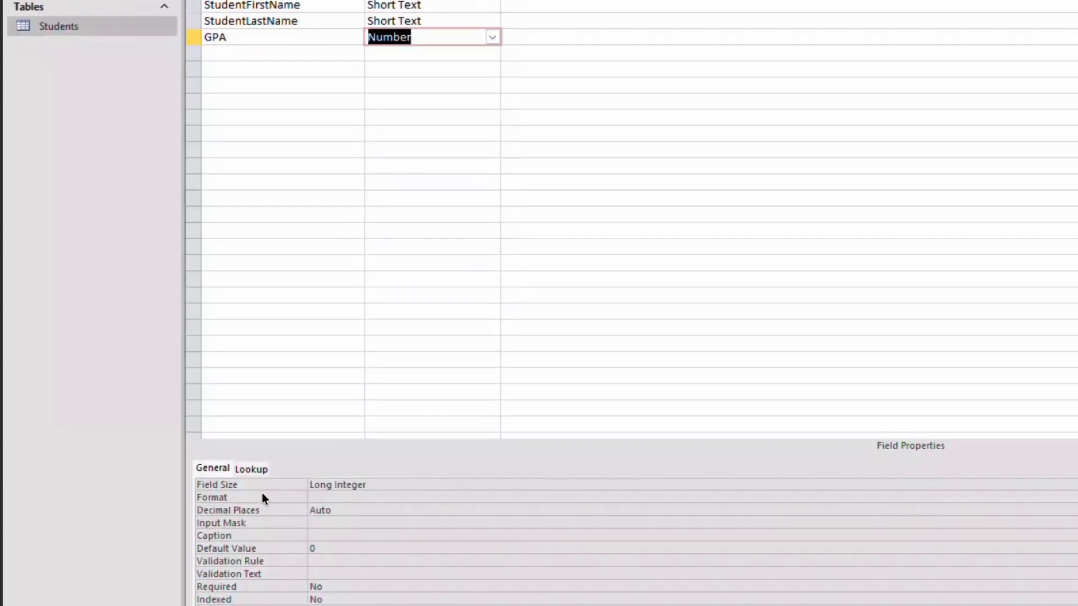
Set the GPA field's size to Double and its decimal places to 2.
{"action": "left_click", "coordinate": [476, 487]}
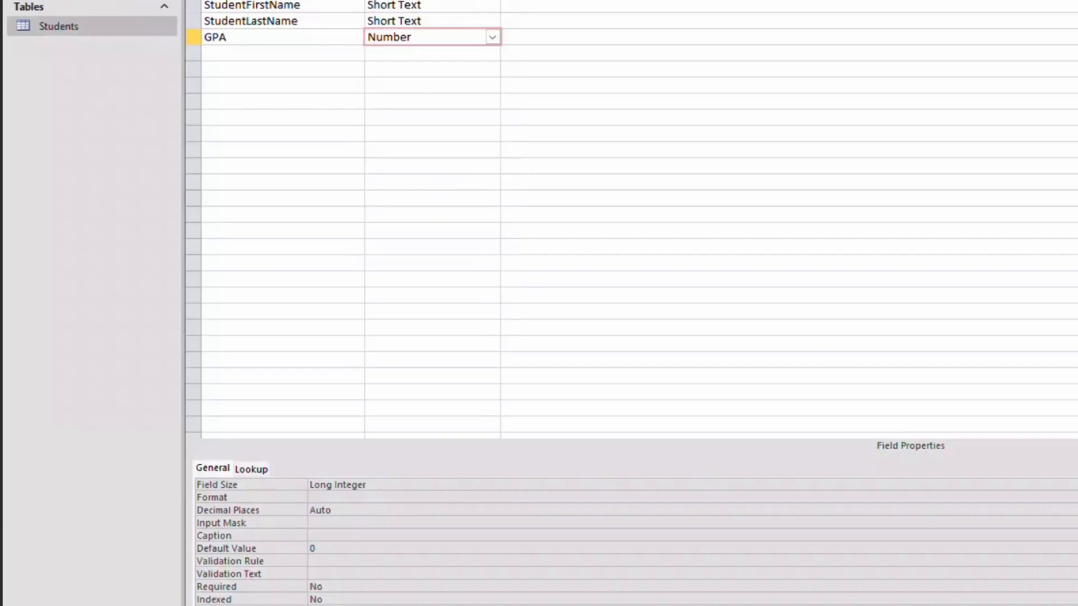
{"action": "key", "text": "alt+Down"}
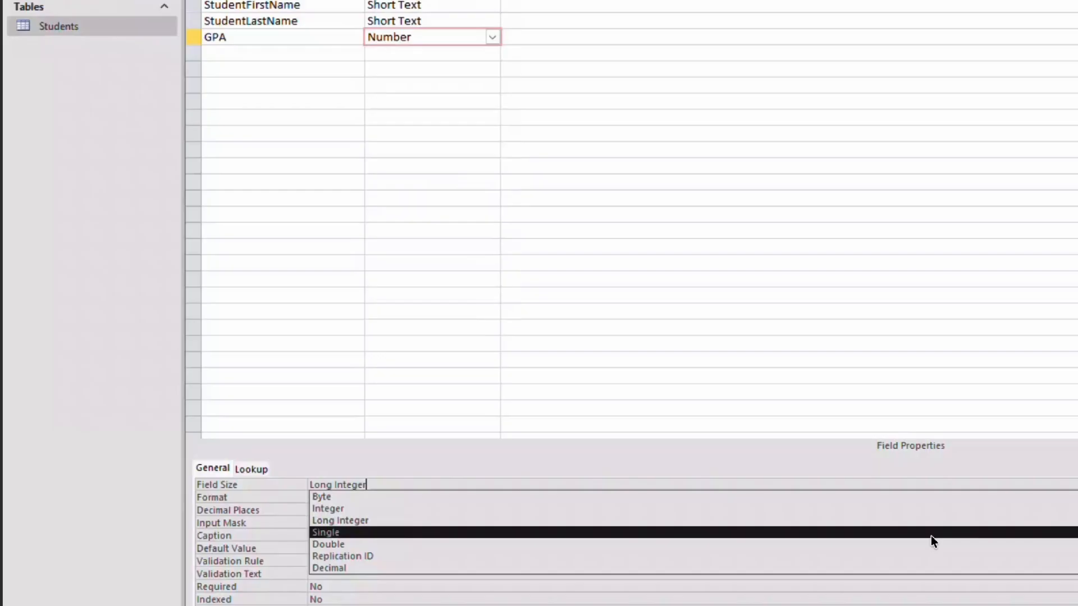
{"action": "left_click", "coordinate": [929, 540]}
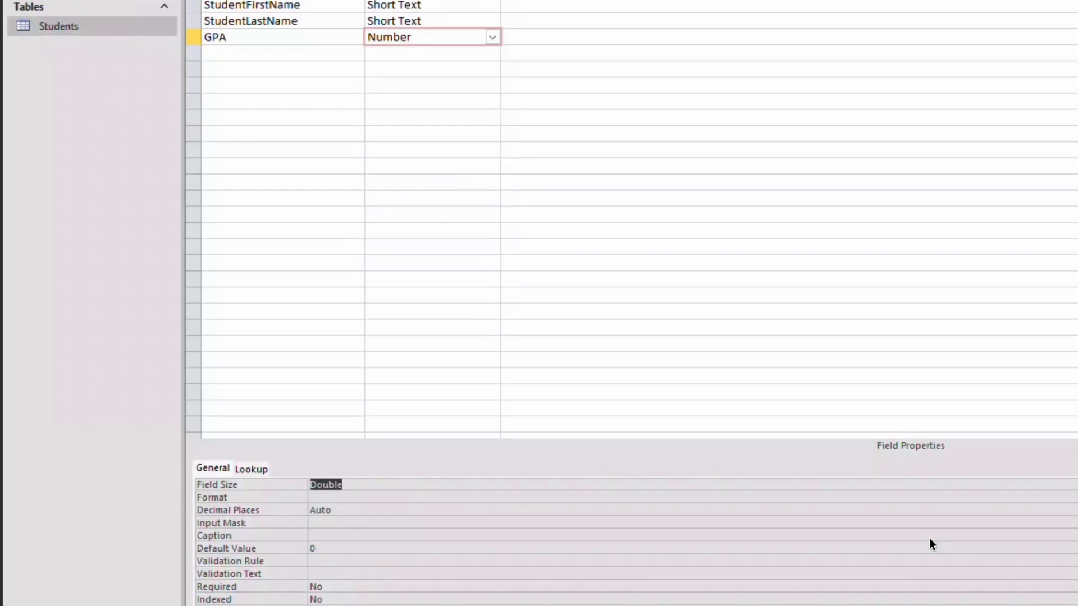
{"action": "left_click", "coordinate": [321, 509]}
{"action": "left_click", "coordinate": [1075, 510]}
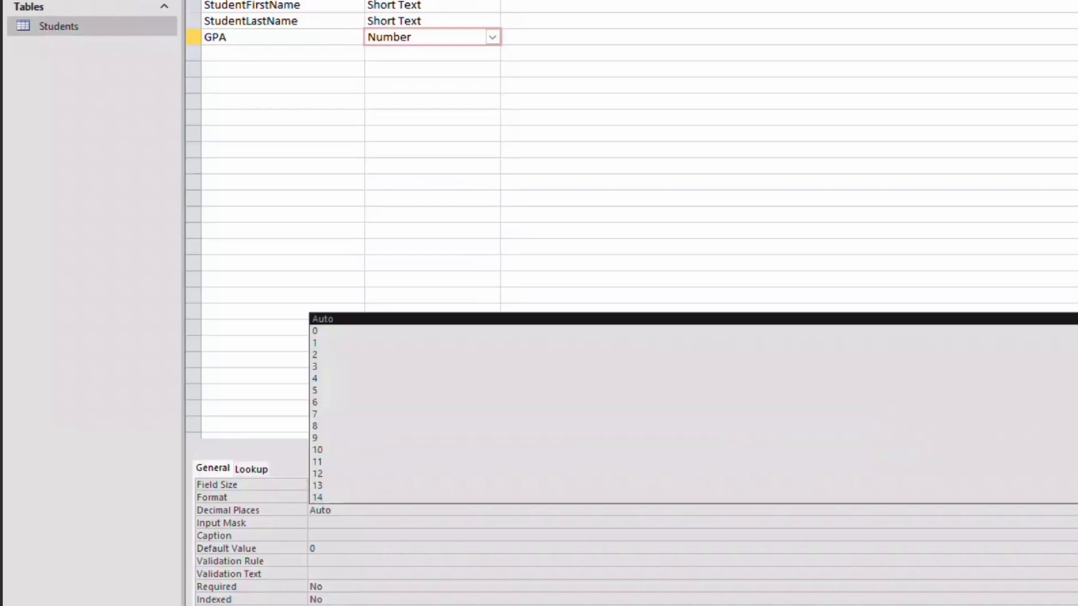
{"action": "left_click", "coordinate": [375, 354]}
{"action": "left_click", "coordinate": [455, 505]}
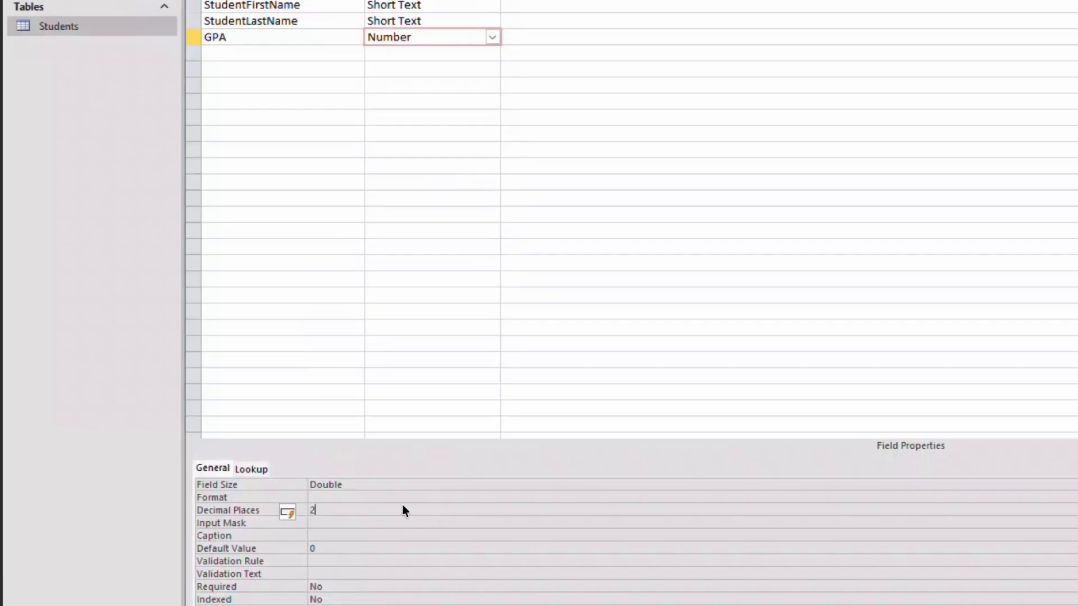
{"action": "key", "text": "Return"}
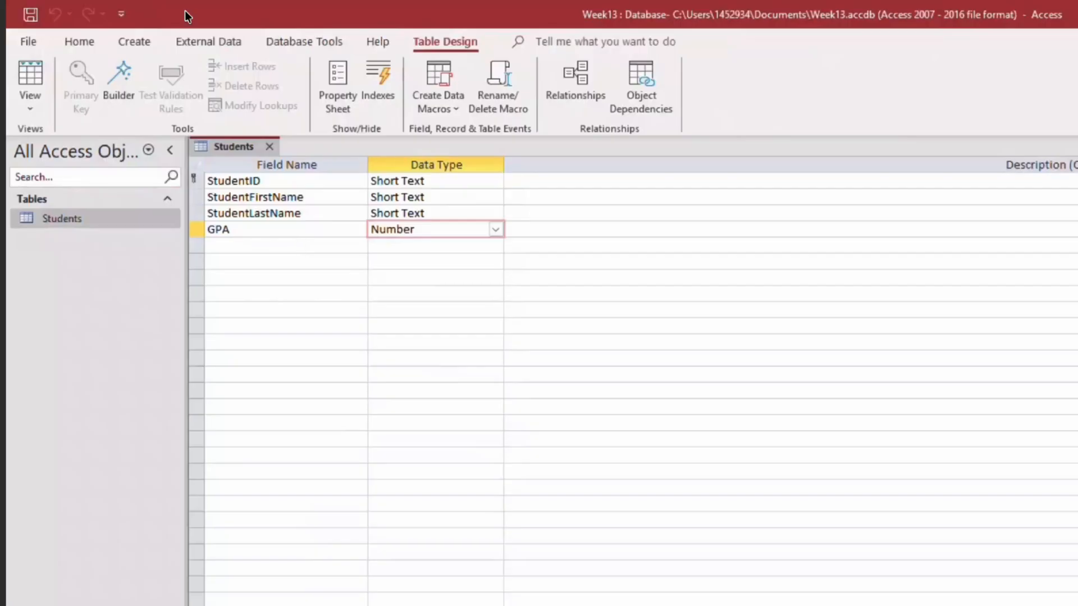
Switch the Students table to Datasheet View and enter the first record's student ID and first name.
{"action": "left_click", "coordinate": [26, 106]}
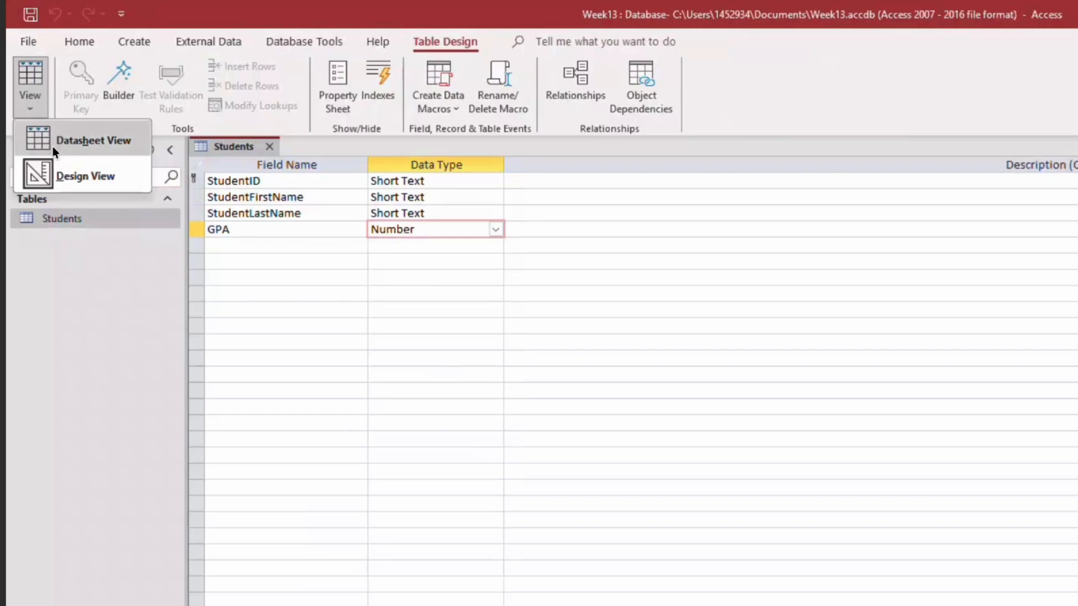
{"action": "left_click", "coordinate": [86, 140]}
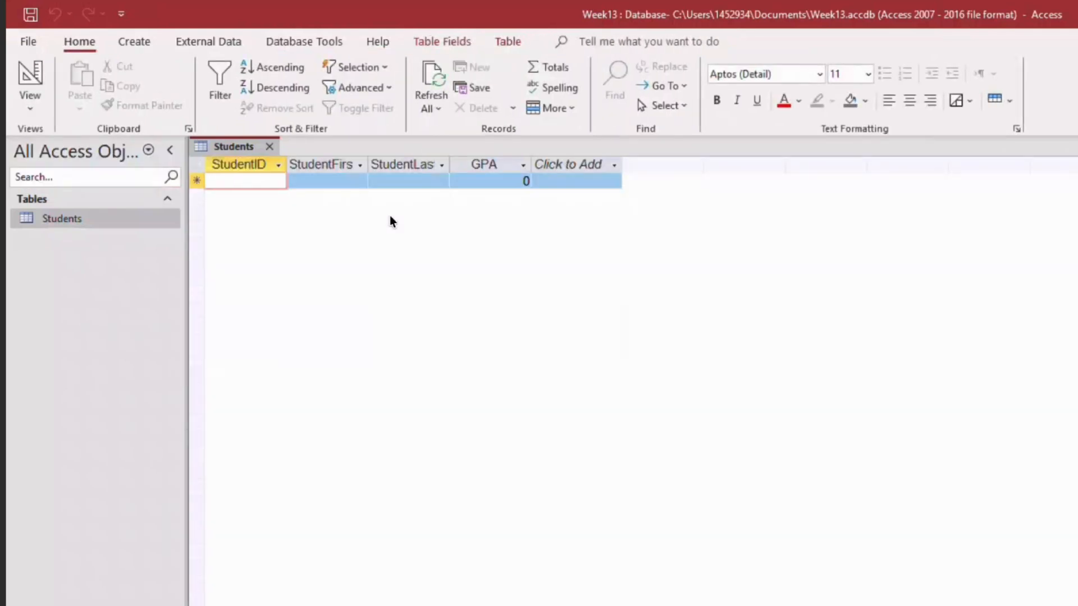
{"action": "type", "text": "111"}
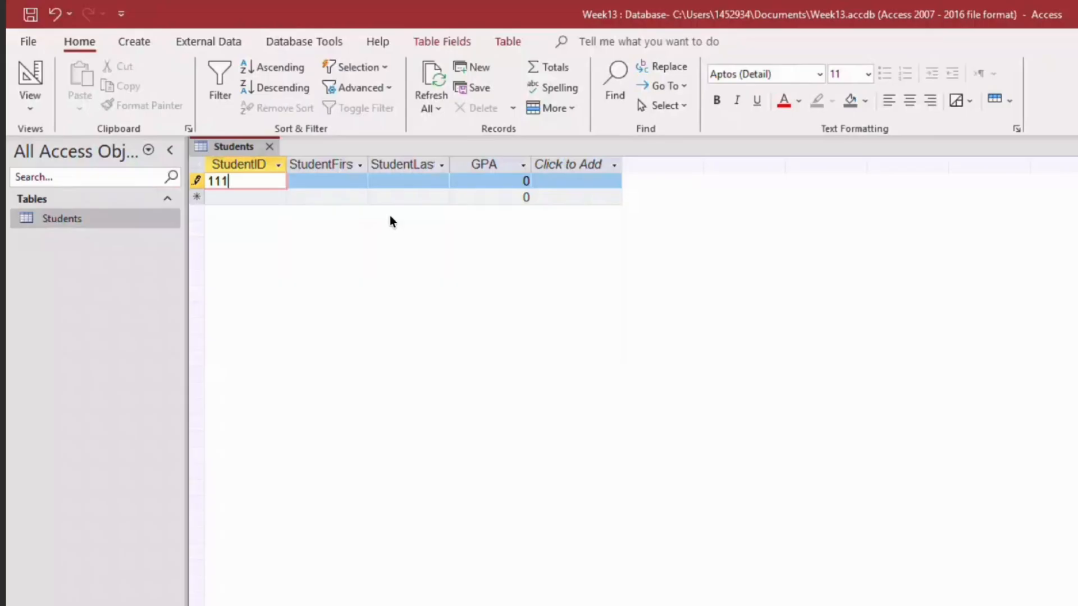
{"action": "key", "text": "Tab"}
{"action": "type", "text": "sAM"}
{"action": "key", "text": "Tab"}
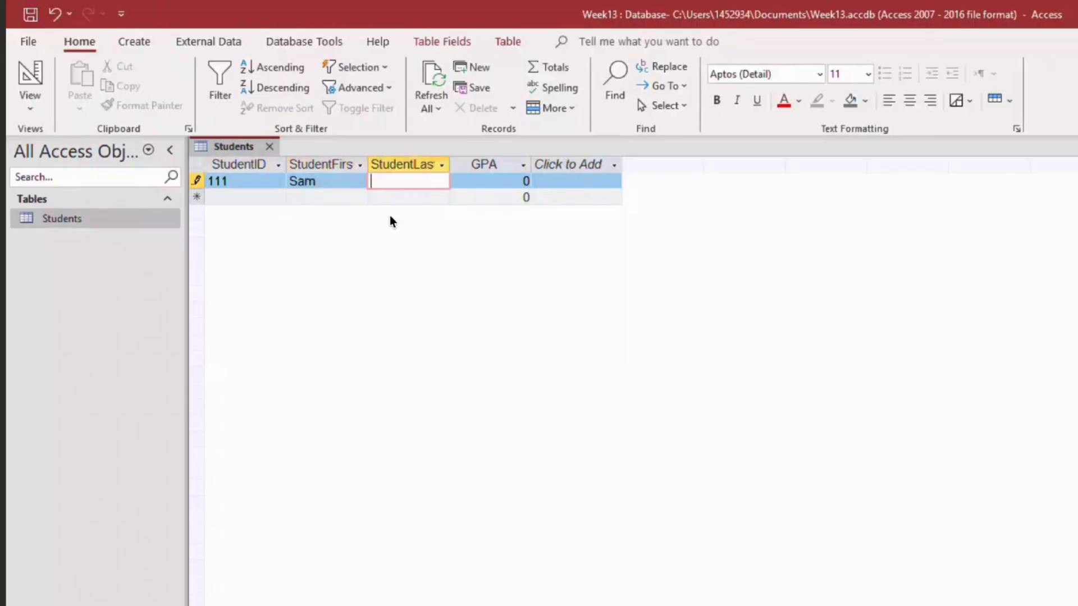
Complete the first student's record with the last name and a GPA of 3.6.
{"action": "type", "text": "Matthews"}
{"action": "key", "text": "Tab"}
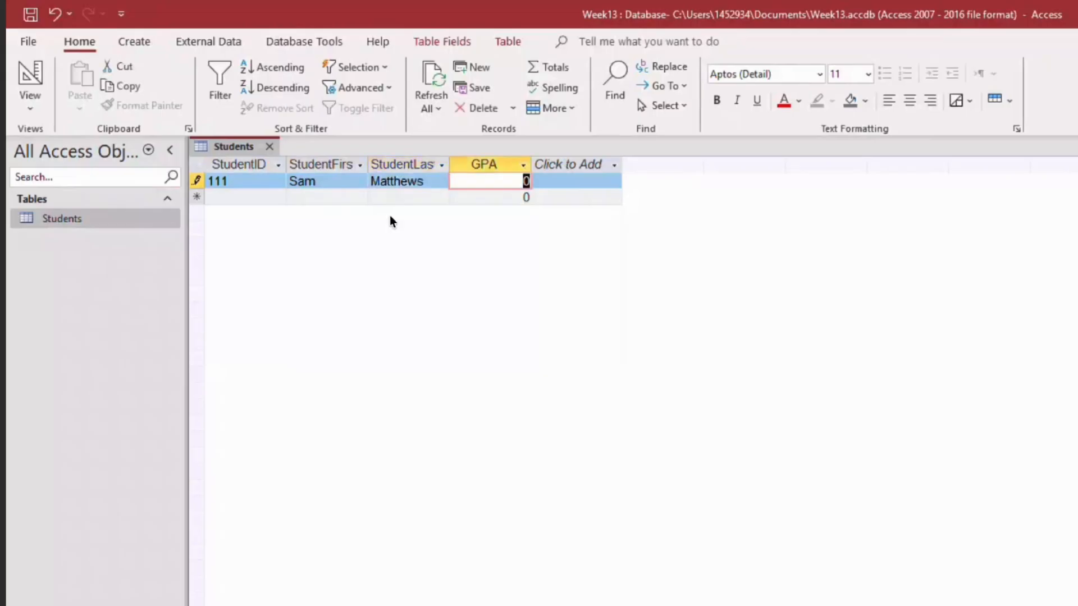
{"action": "type", "text": "3.6"}
{"action": "key", "text": "Tab"}
Add a second student record with the student ID, first name, last name and a GPA of 4.0.
{"action": "type", "text": "112"}
{"action": "key", "text": "Tab"}
{"action": "type", "text": "Jordan"}
{"action": "key", "text": "Tab"}
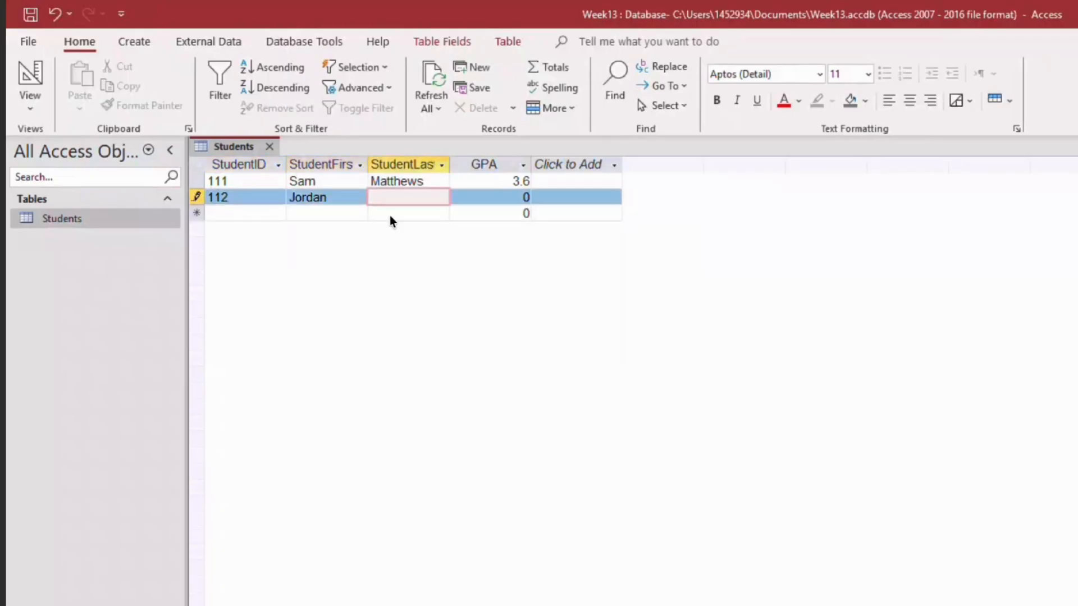
{"action": "type", "text": "Marcus"}
{"action": "key", "text": "Tab"}
{"action": "type", "text": "4.0"}
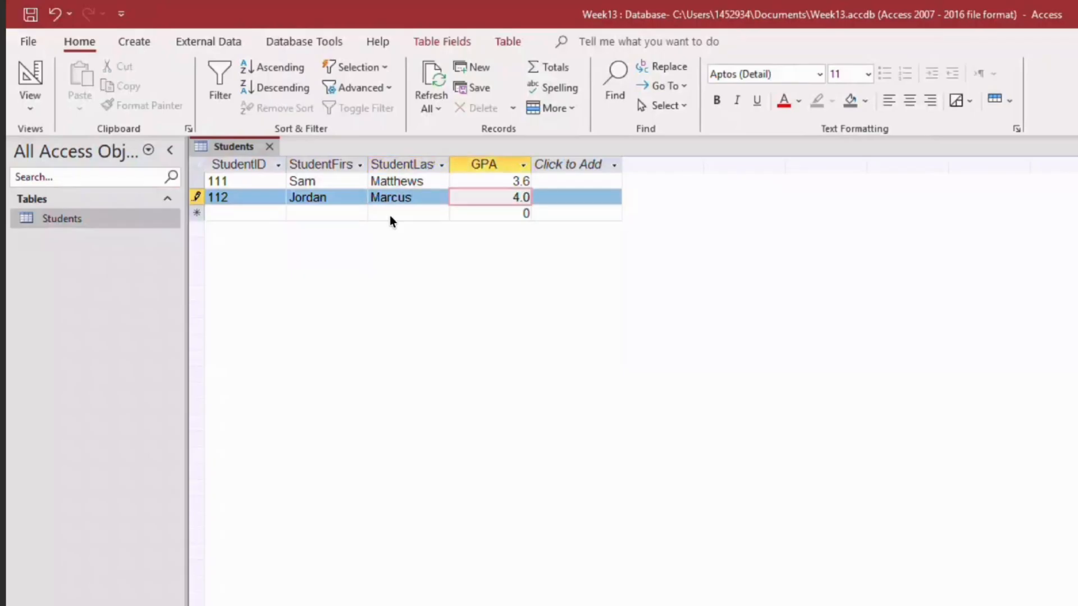
{"action": "key", "text": "Tab"}
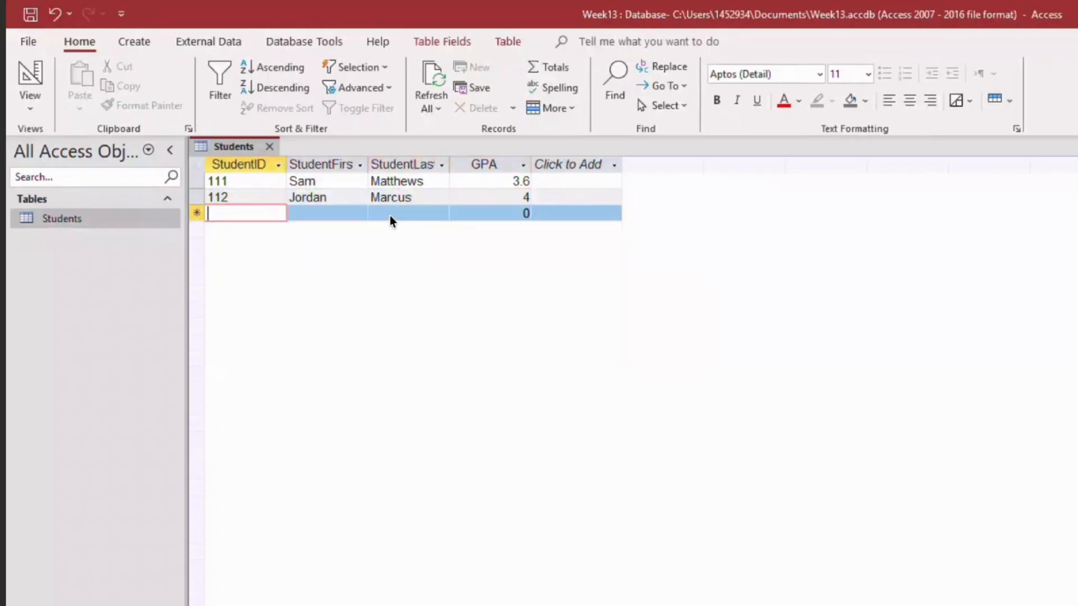
Close the Students table and reopen it to check its saved records.
{"action": "left_click", "coordinate": [269, 147]}
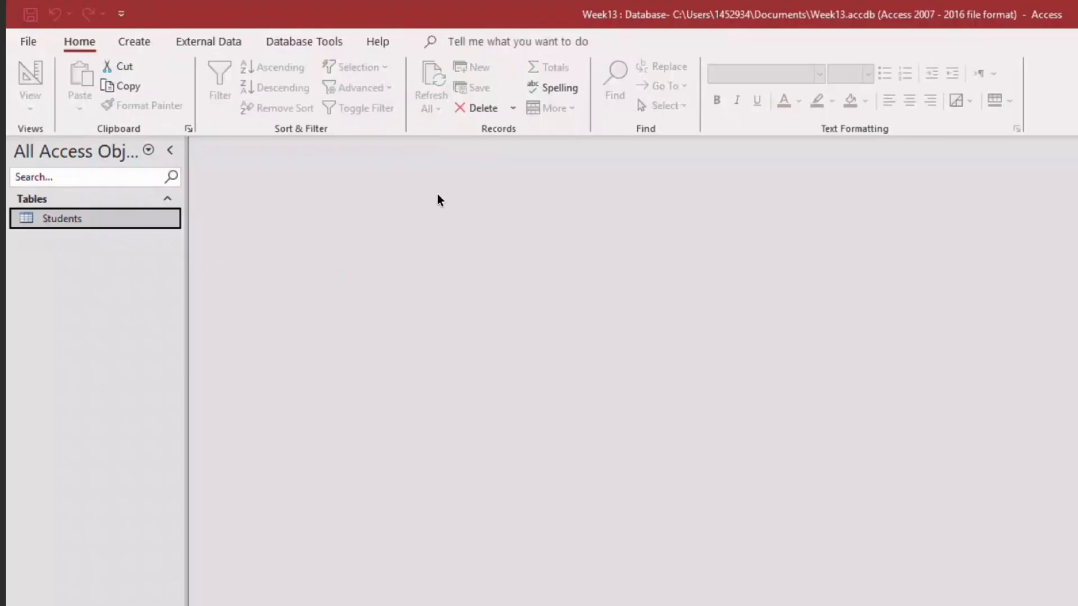
{"action": "double_click", "coordinate": [67, 219]}
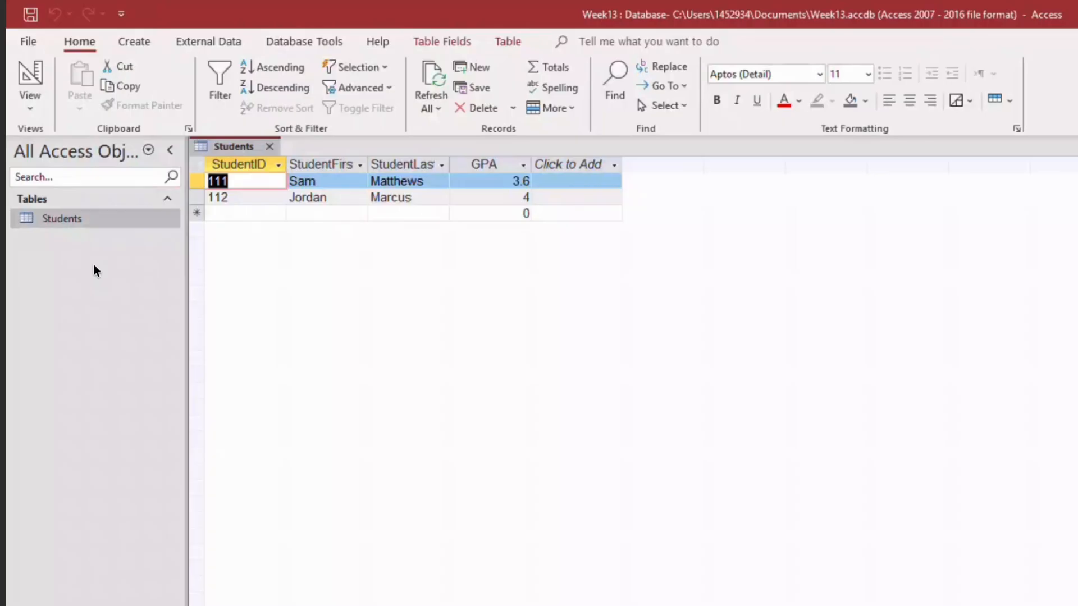
Create a second, blank table in the database and select it in the object list.
{"action": "left_click", "coordinate": [147, 42]}
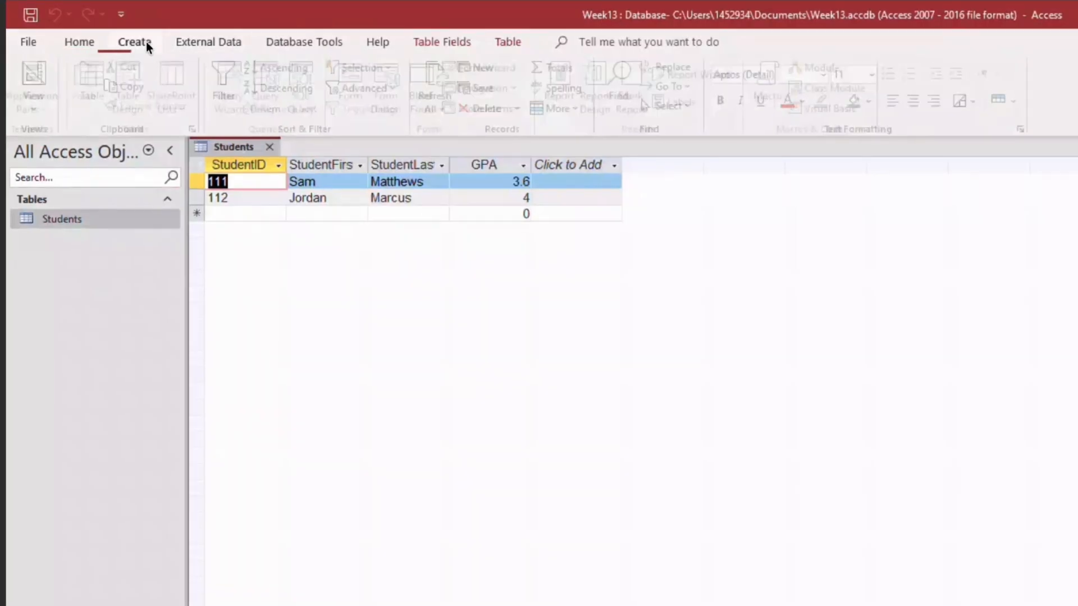
{"action": "left_click", "coordinate": [105, 76]}
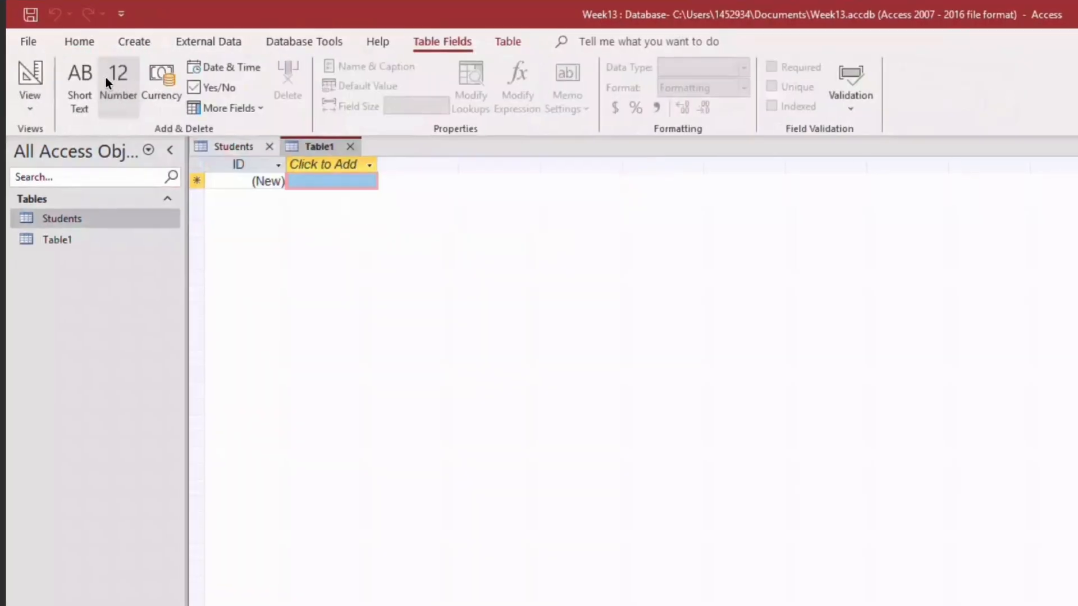
{"action": "left_click", "coordinate": [76, 236]}
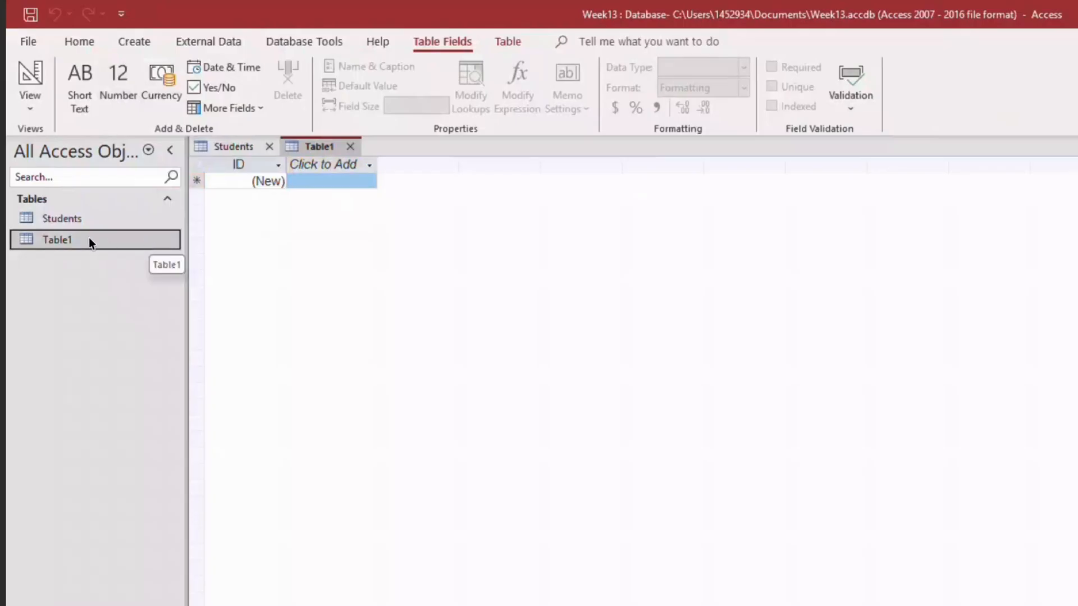
Open the new table in Design View, saving it under the name Products, and close it.
{"action": "left_click", "coordinate": [30, 109]}
{"action": "left_click", "coordinate": [100, 186]}
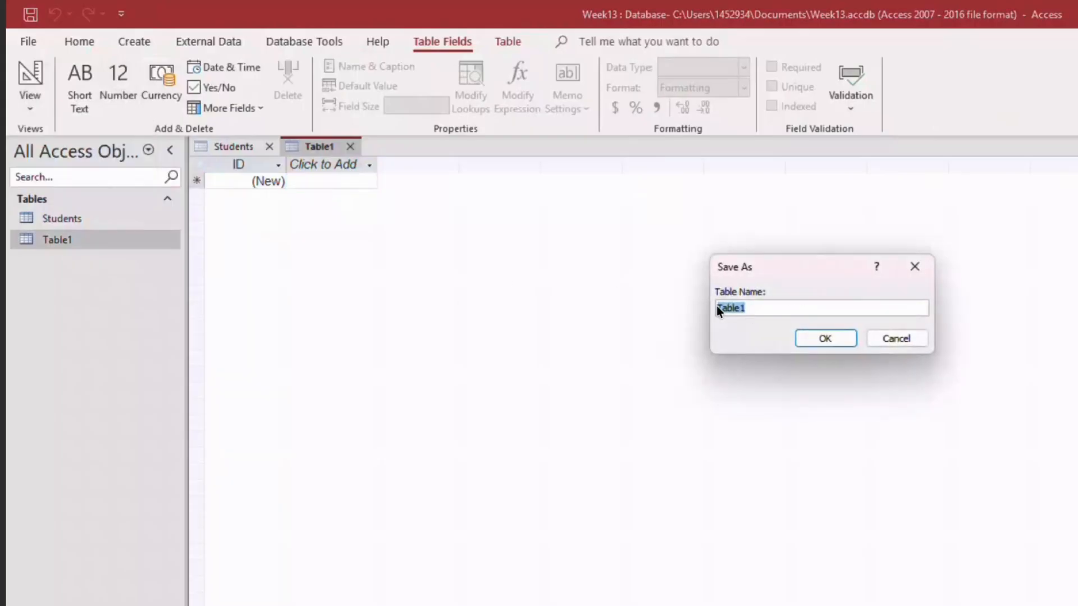
{"action": "type", "text": "Products"}
{"action": "key", "text": "Return"}
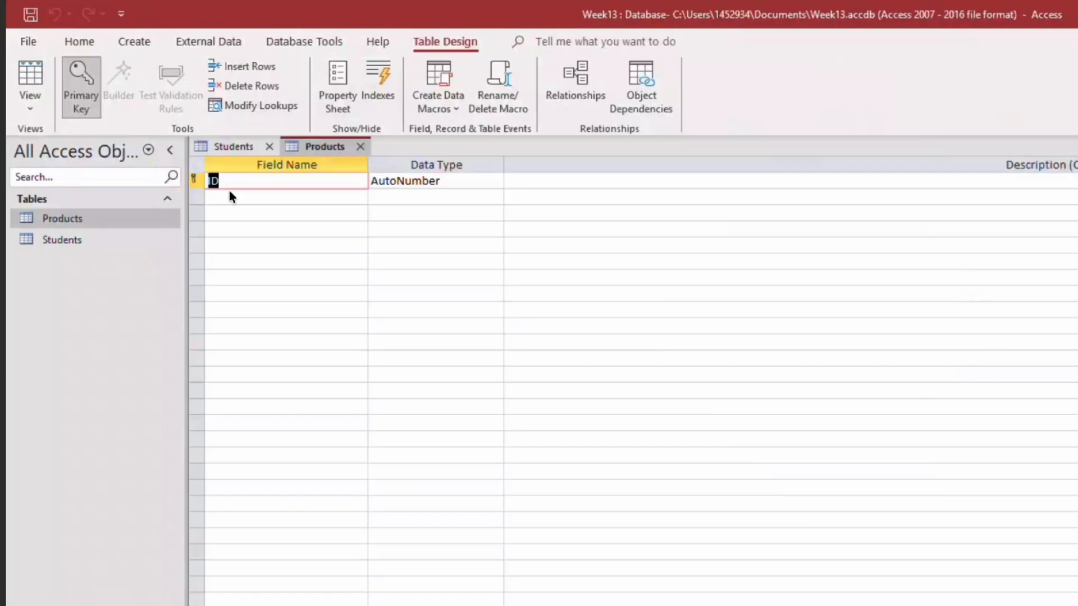
{"action": "left_click", "coordinate": [359, 147]}
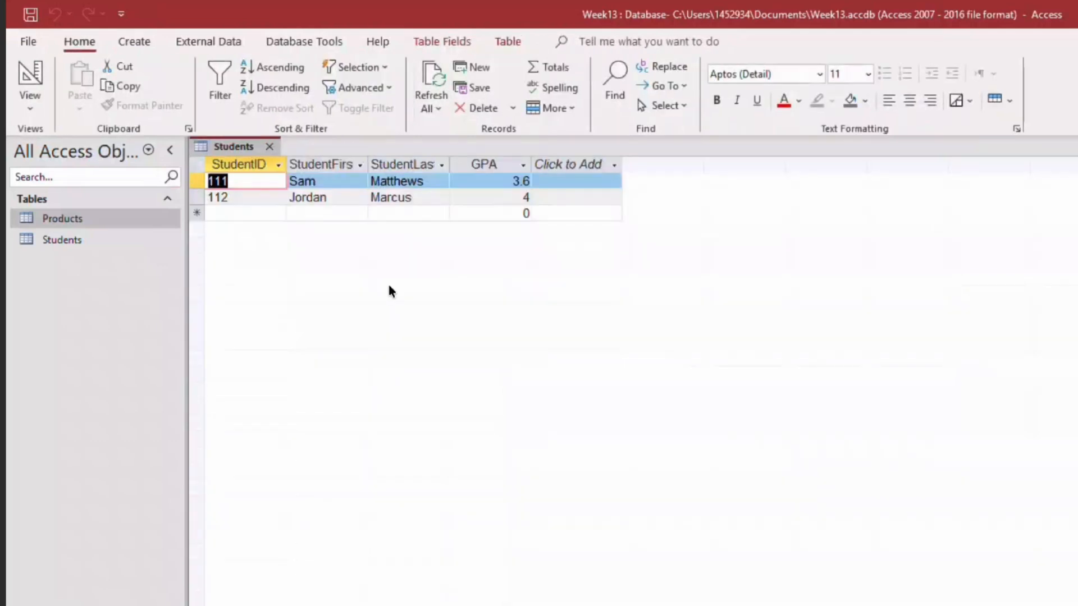